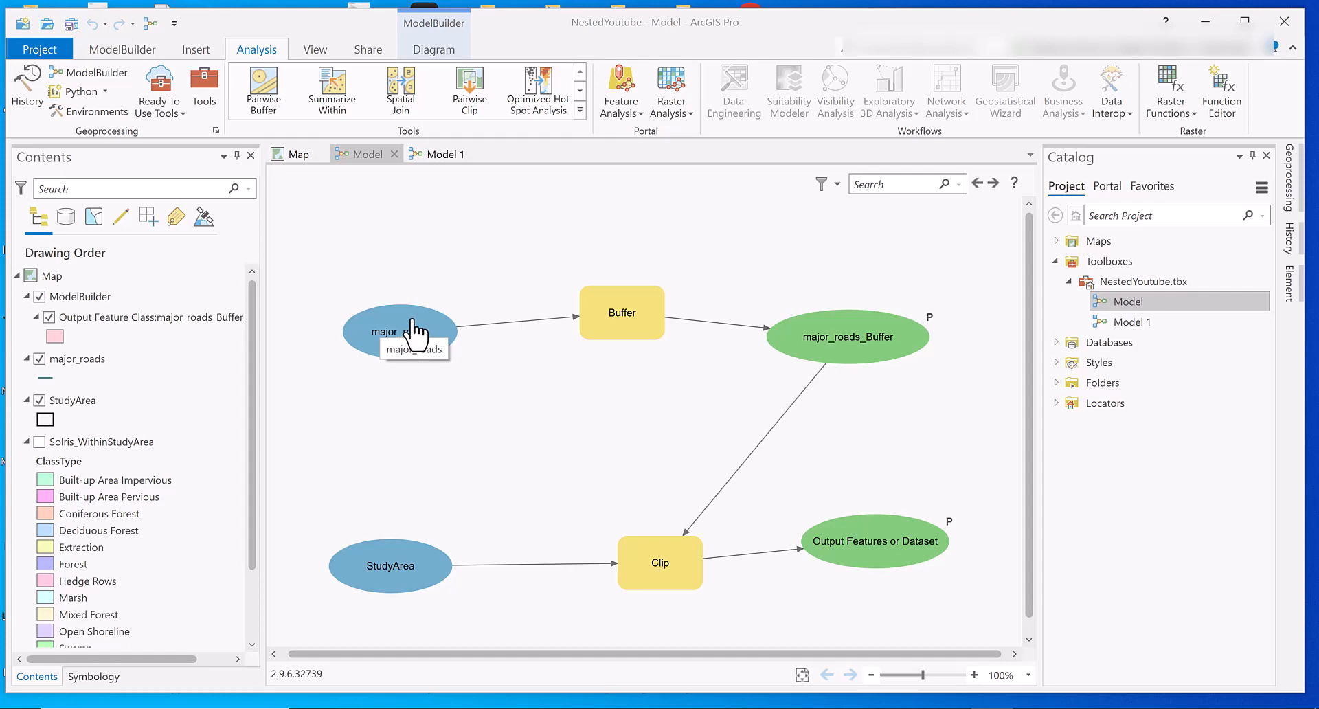
# Mark the major_roads and StudyArea input variables as model parameters.
pyautogui.rightClick(412, 322)
pyautogui.click(466, 351)
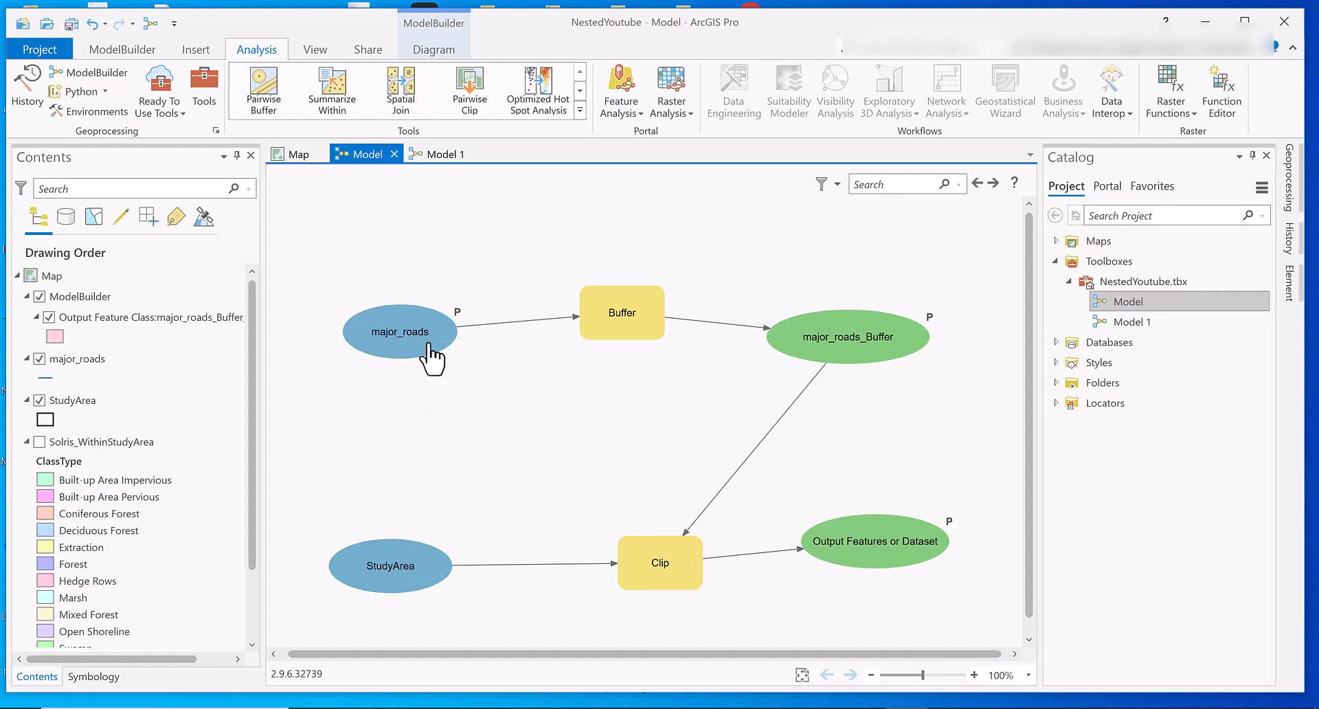
pyautogui.rightClick(403, 559)
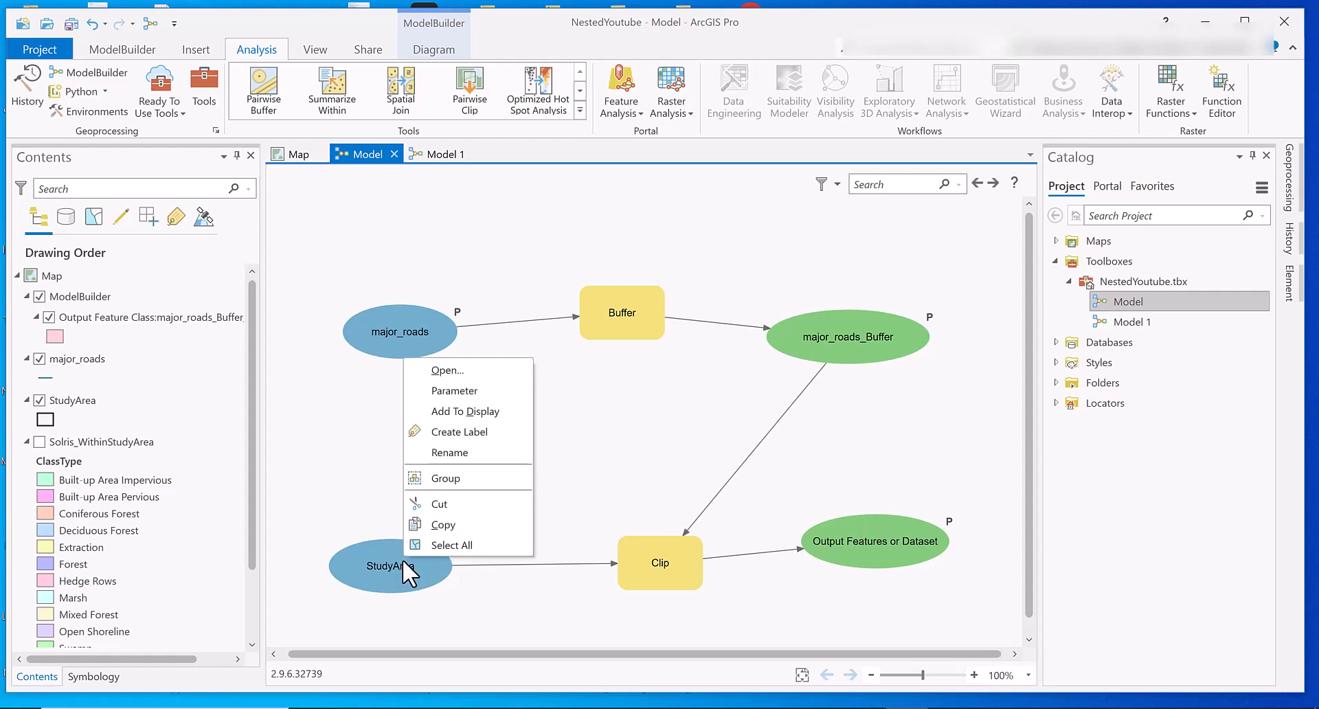
pyautogui.click(453, 391)
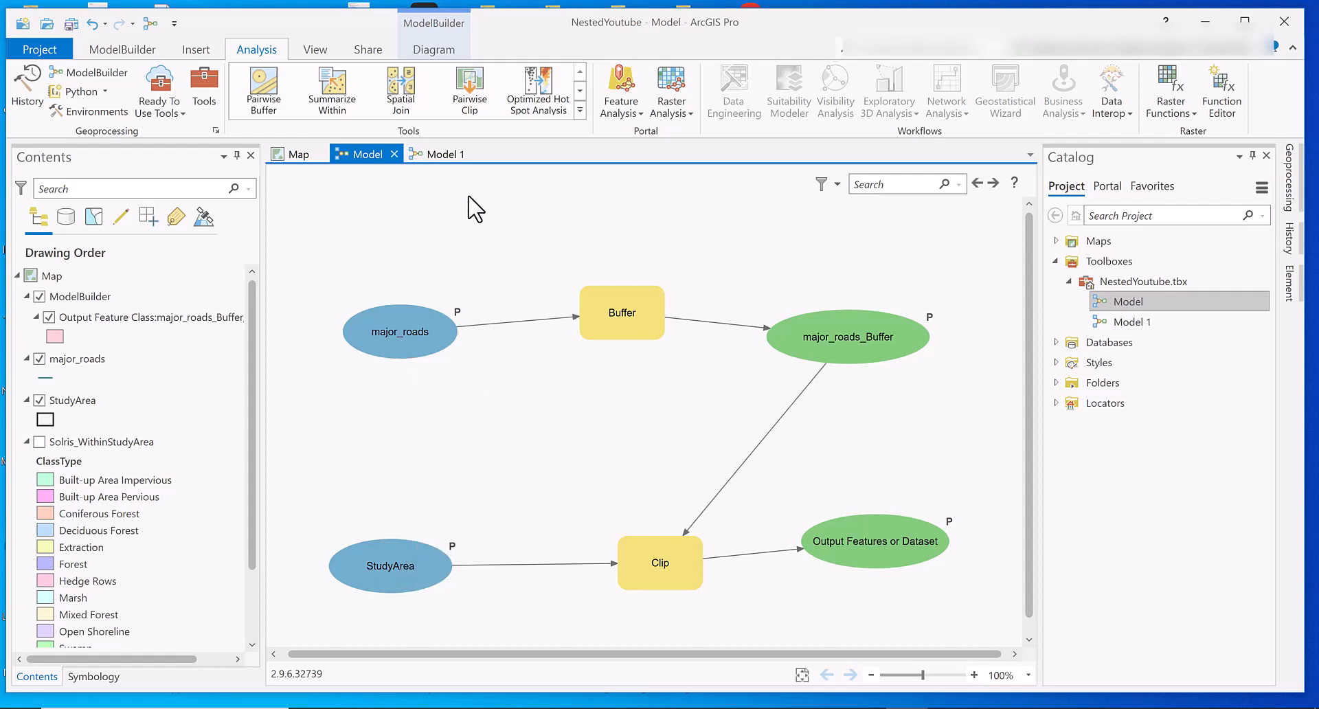
pyautogui.click(486, 154)
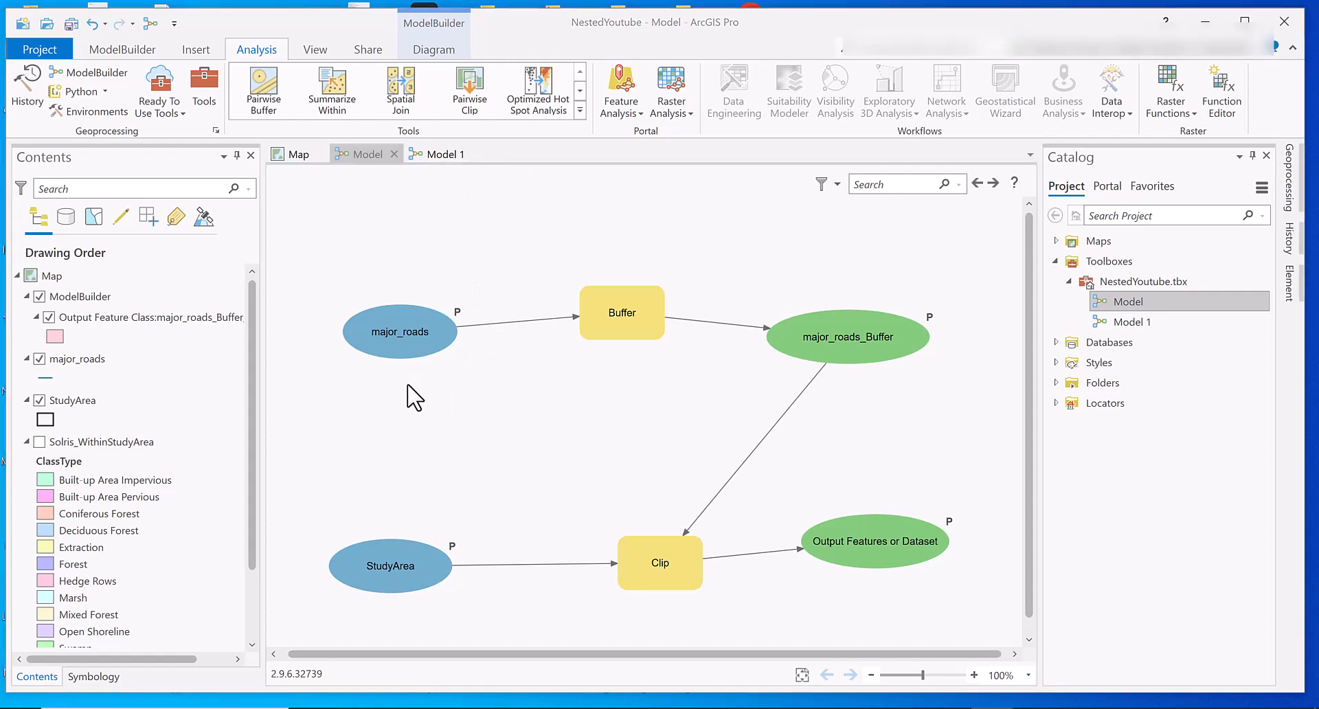
# Rename the major_roads input variable as "Input Road for Buffer".
pyautogui.rightClick(404, 331)
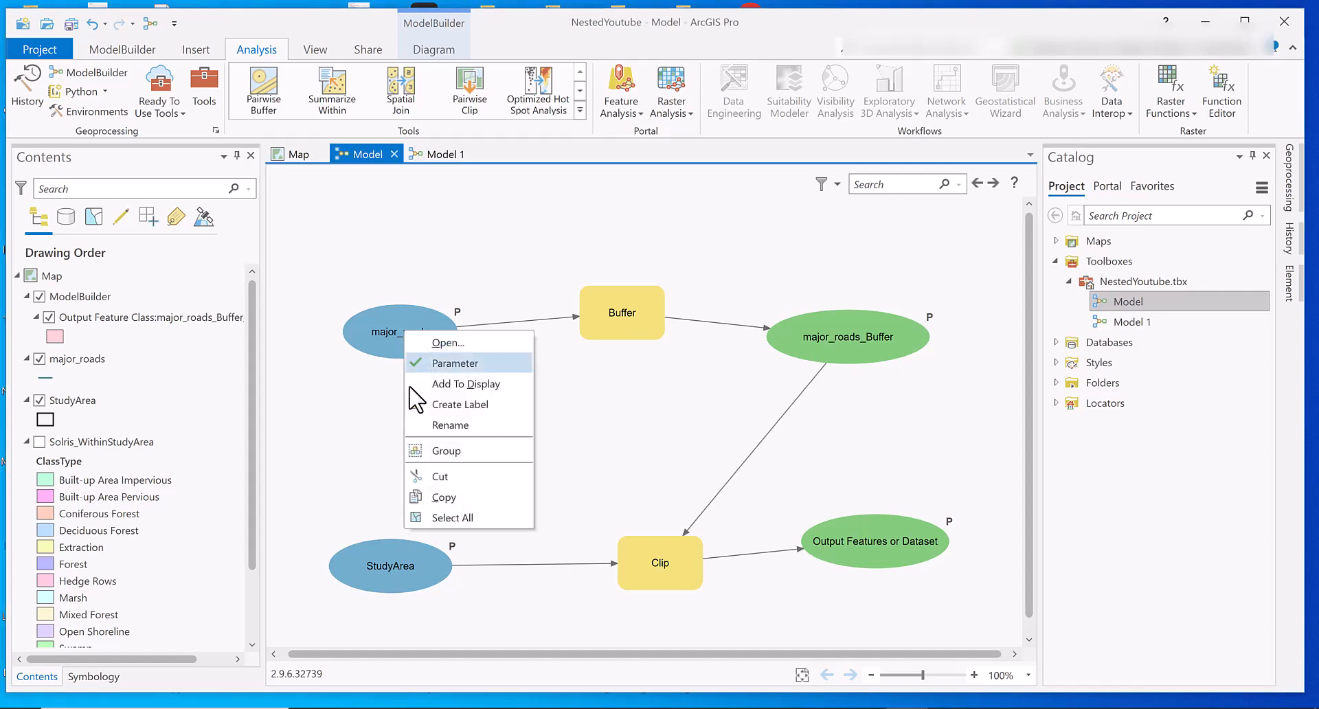
pyautogui.click(452, 425)
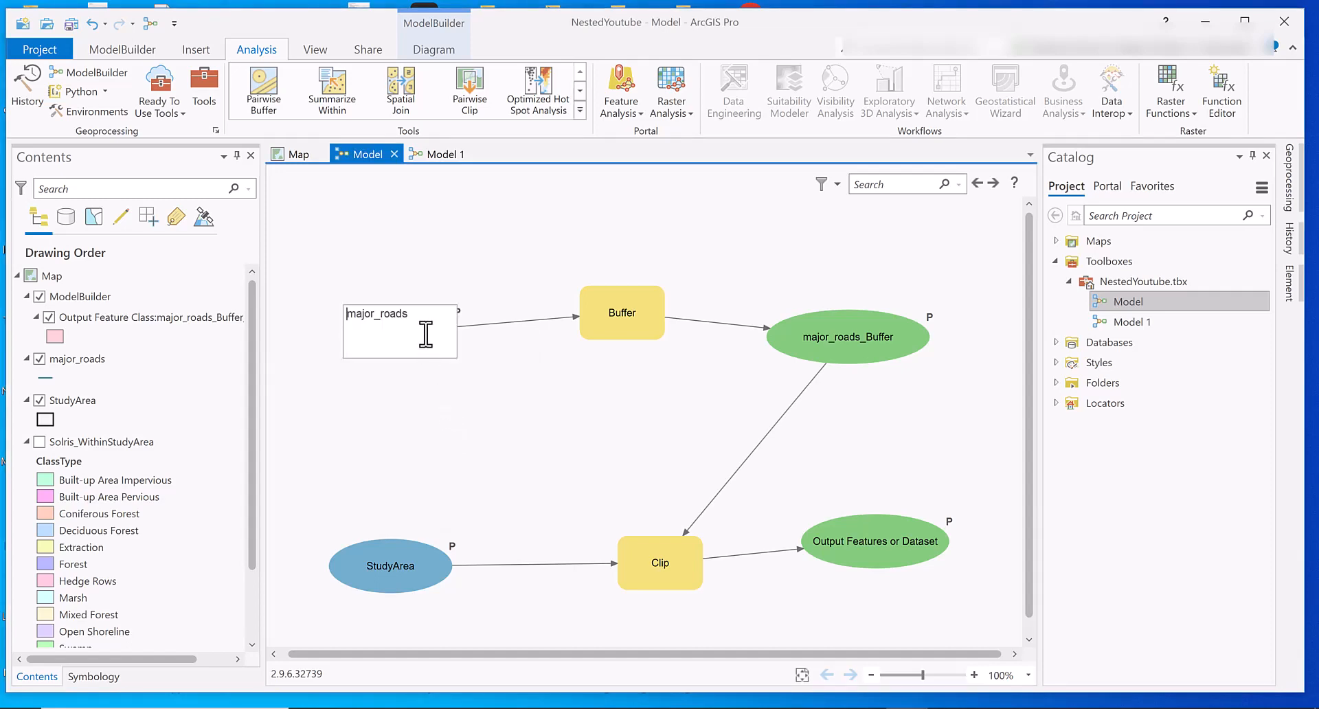
pyautogui.press('Delete')
pyautogui.press('Delete')
pyautogui.press('Delete')
pyautogui.press('Delete')
pyautogui.press('Delete')
pyautogui.press('Delete')
pyautogui.press('Delete')
pyautogui.press('Delete')
pyautogui.press('Delete')
pyautogui.press('Delete')
pyautogui.press('Delete')
pyautogui.write('Input Road for Buffer')
pyautogui.press('Return')
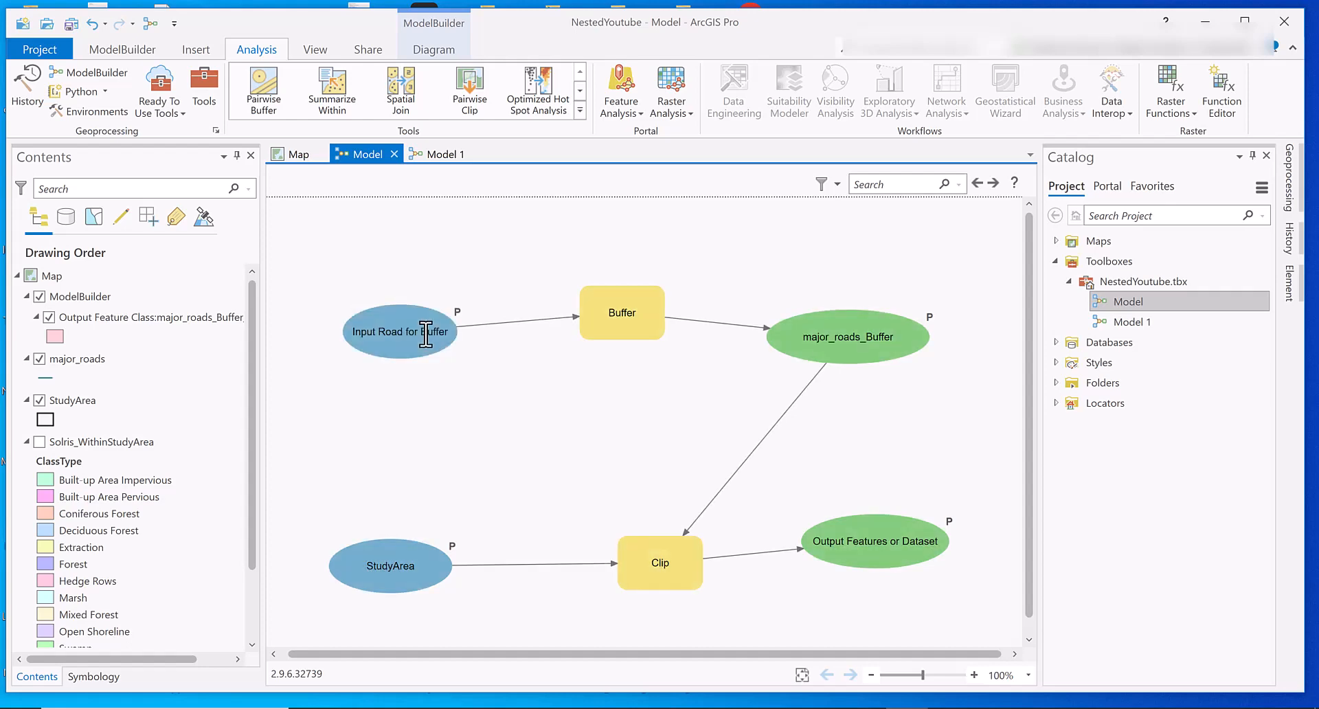
# Rename the StudyArea input variable as "Study Area".
pyautogui.rightClick(396, 564)
pyautogui.click(464, 459)
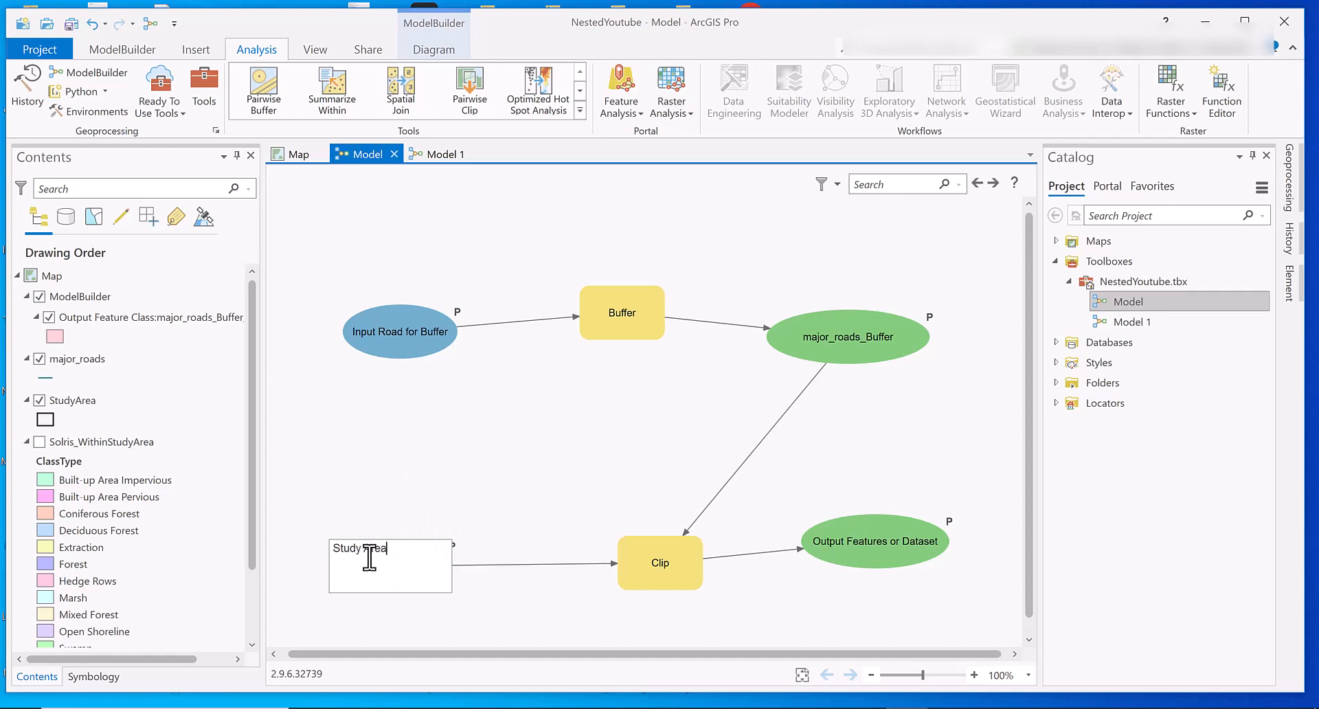
pyautogui.click(486, 519)
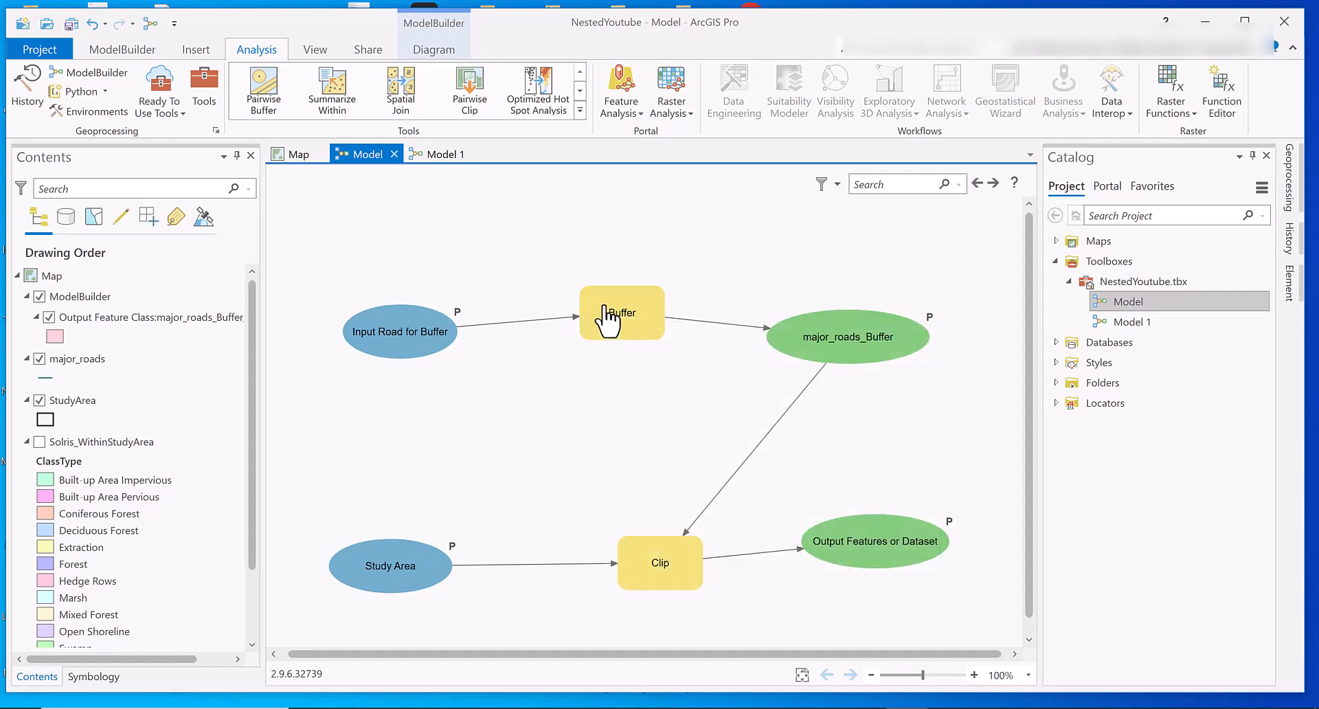
# Create a variable from the Buffer tool's Distance [value or field] parameter and place it above the road input.
pyautogui.moveTo(606, 309)
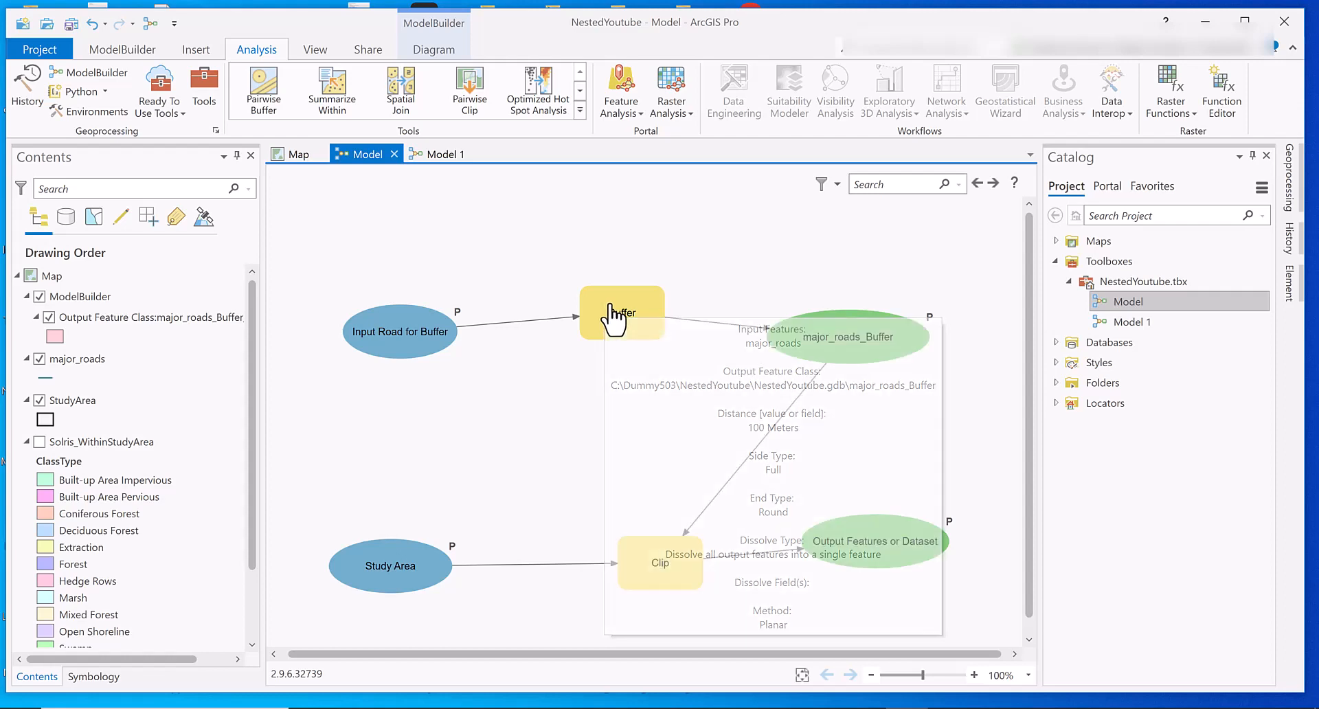
pyautogui.rightClick(611, 304)
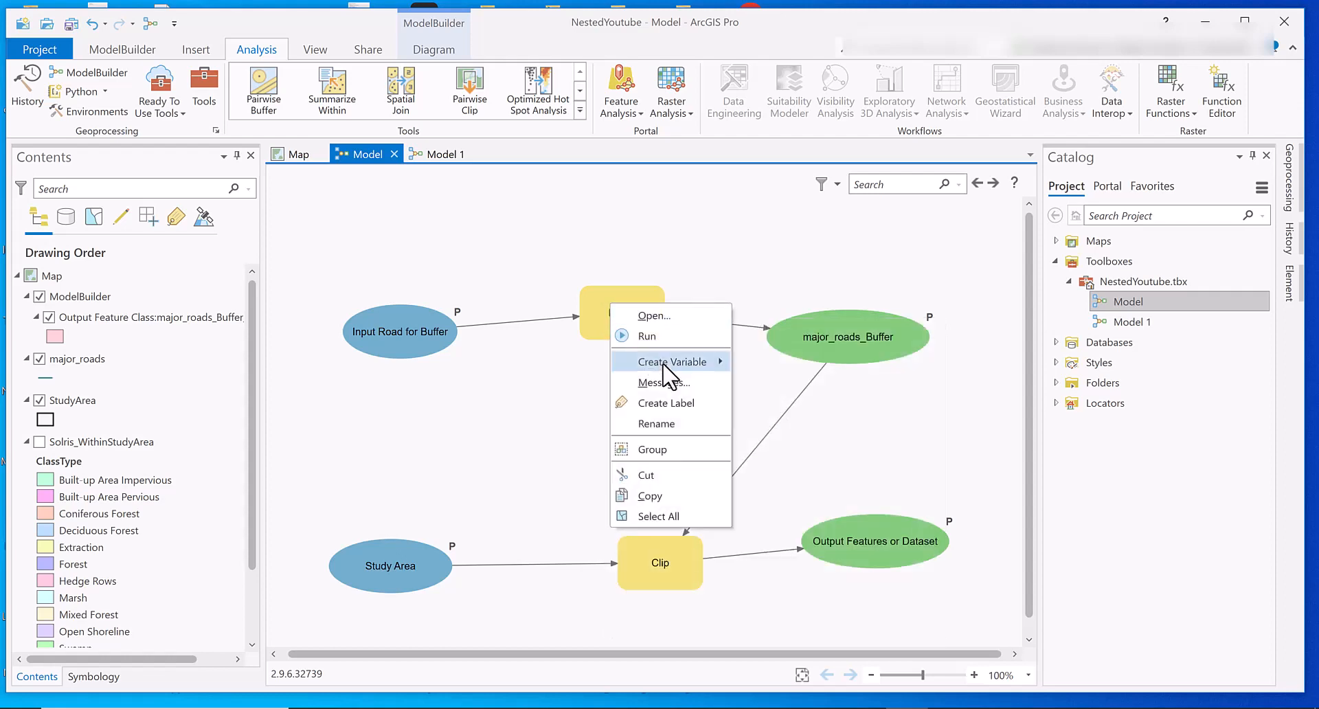
pyautogui.moveTo(664, 364)
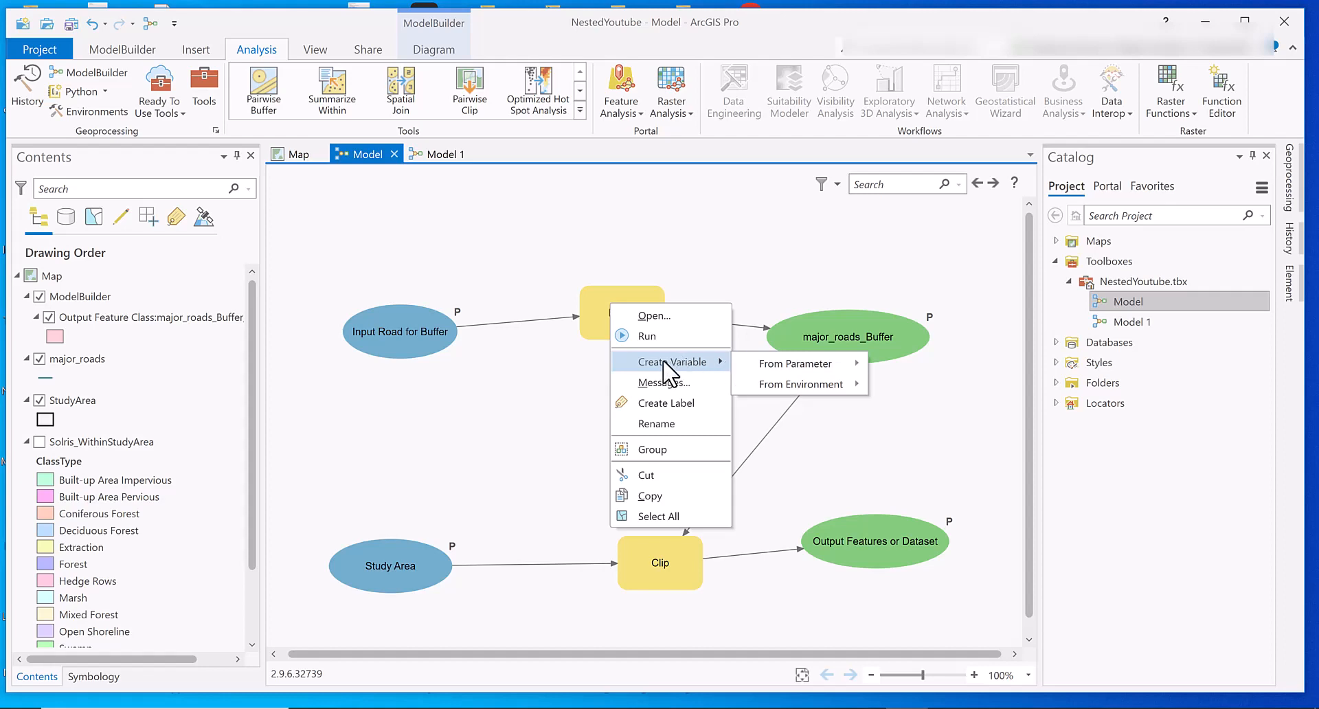
pyautogui.moveTo(796, 371)
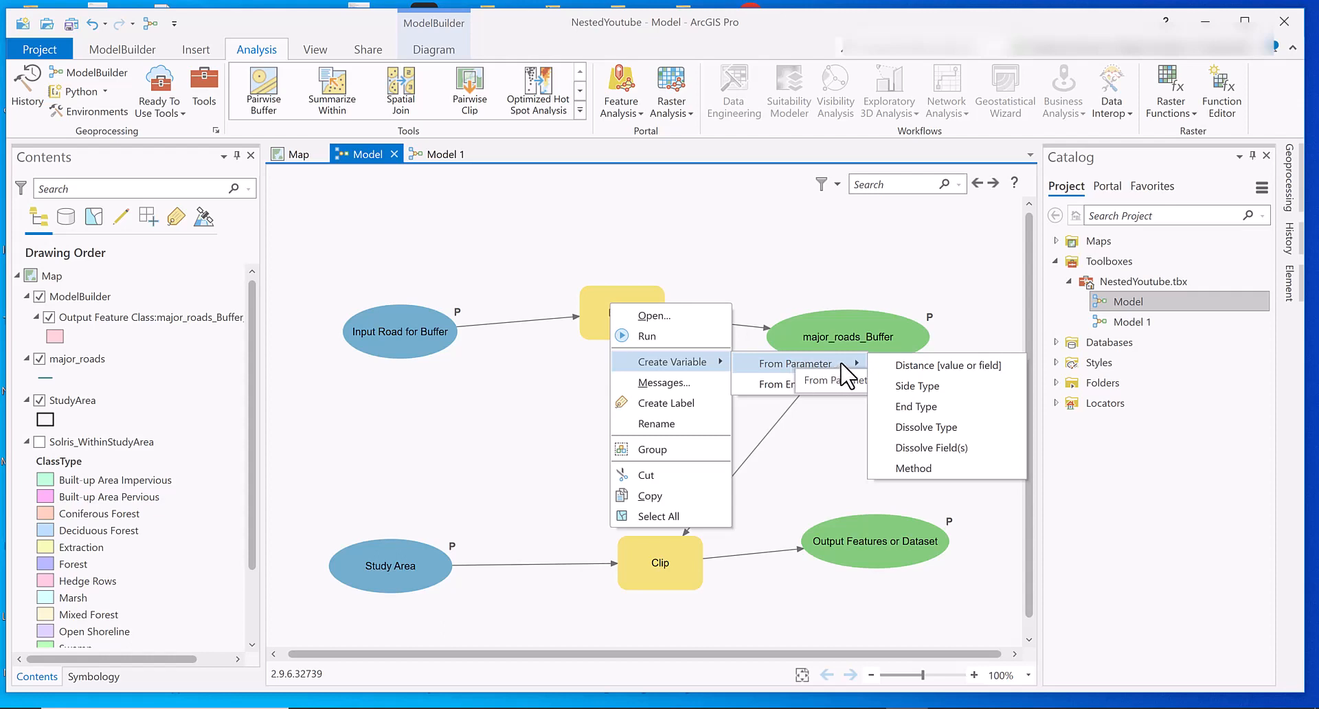
pyautogui.click(917, 375)
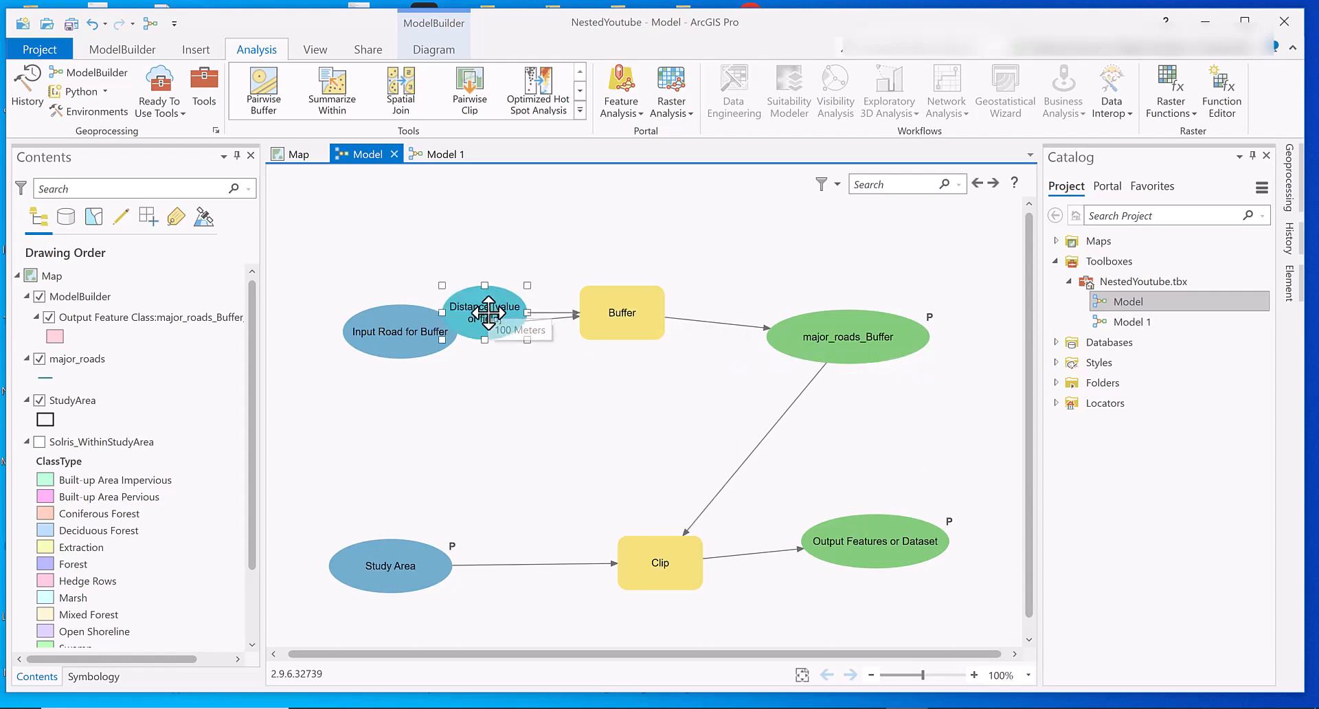
pyautogui.moveTo(486, 311); pyautogui.dragTo(510, 259)
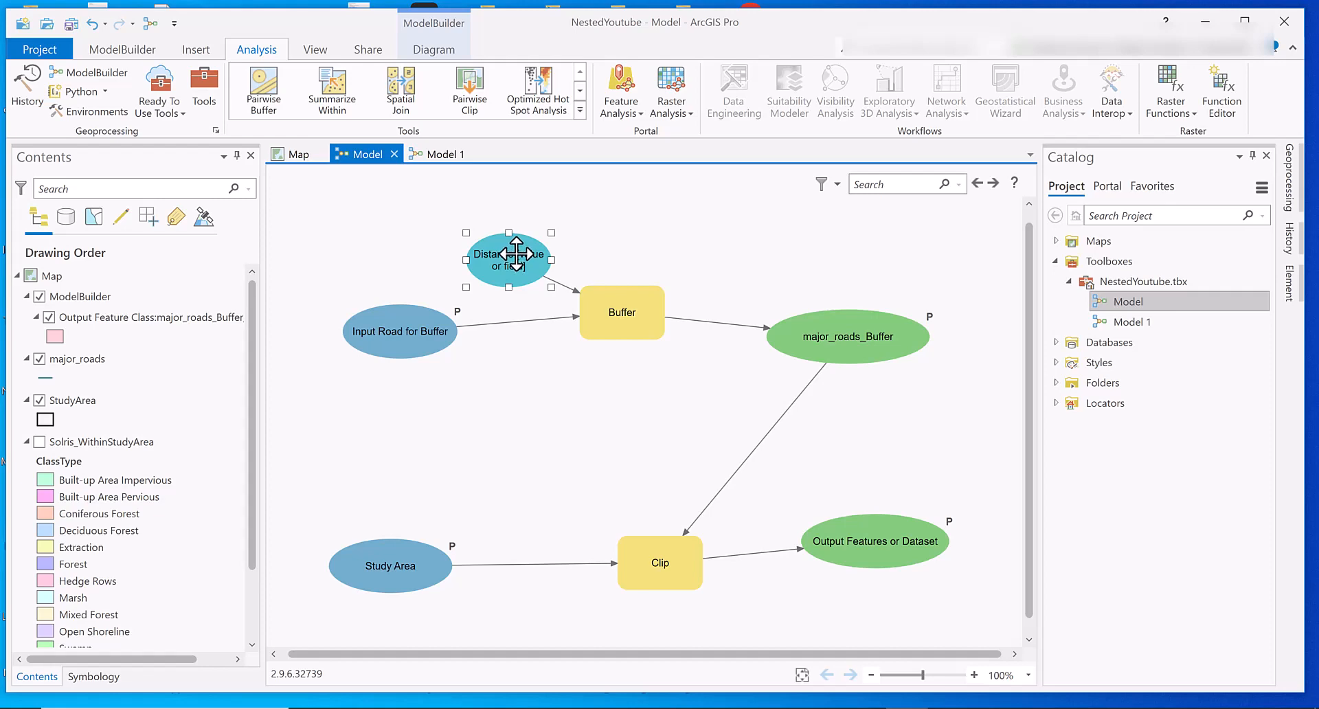
# Rename the distance variable as "Distance of buffer".
pyautogui.rightClick(516, 254)
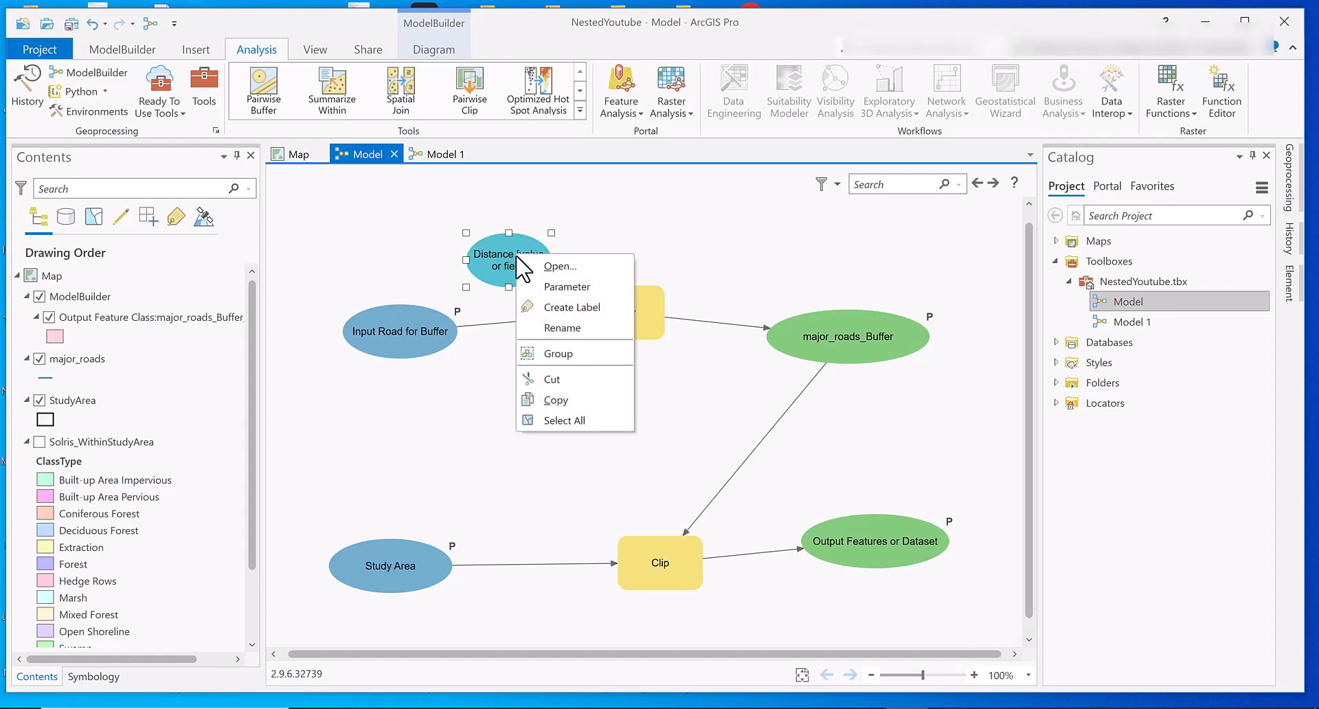
pyautogui.click(540, 327)
pyautogui.moveTo(527, 255)
pyautogui.mouseDown()
pyautogui.moveTo(473, 252)
pyautogui.moveTo(521, 244)
pyautogui.mouseUp()
pyautogui.press('BackSpace')
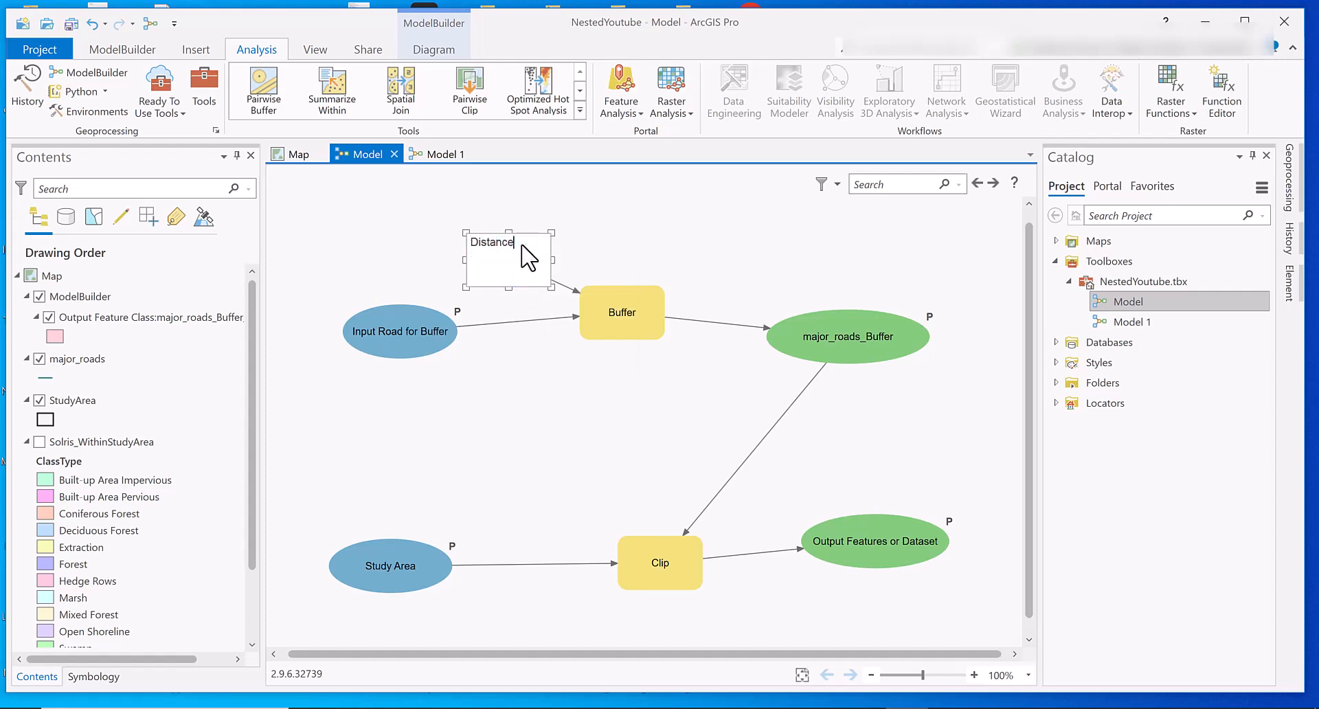
pyautogui.write('t')
pyautogui.press('BackSpace')
pyautogui.write('of buffer')
pyautogui.press('Return')
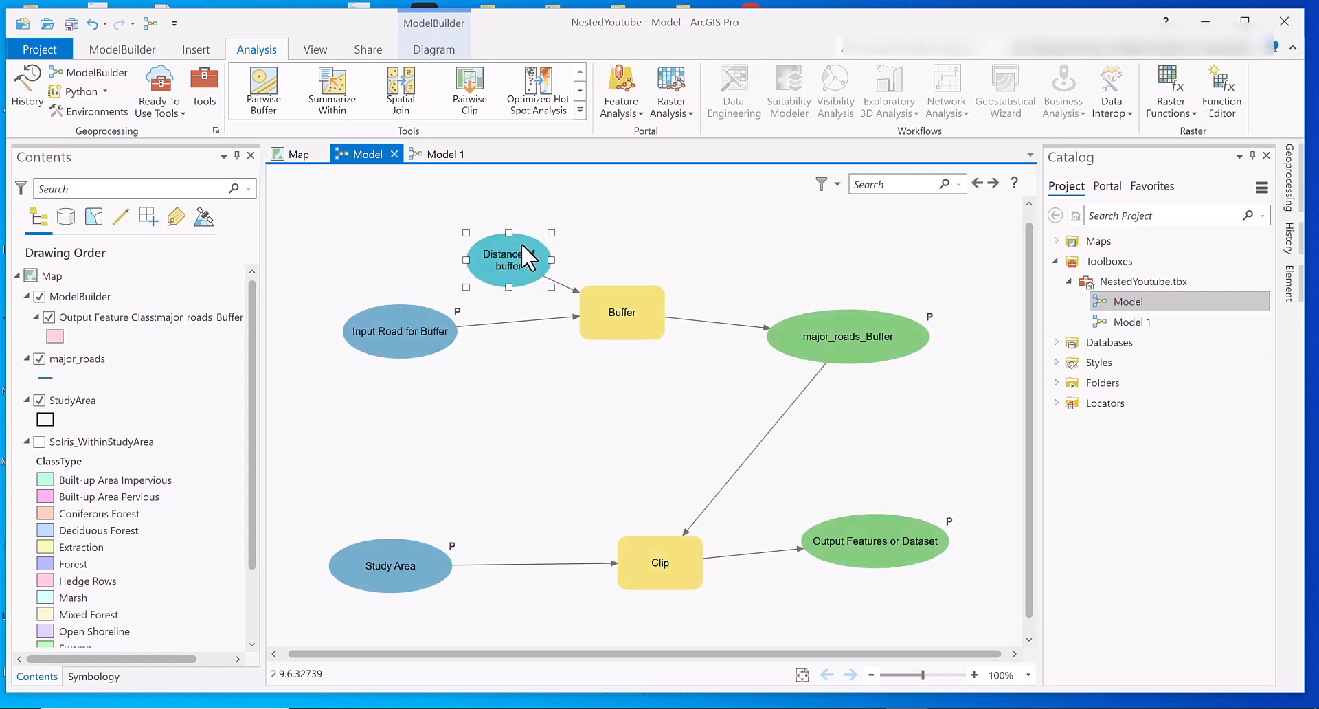
# Mark the "Distance of buffer" variable as a model parameter.
pyautogui.click(544, 341)
pyautogui.rightClick(540, 247)
pyautogui.click(565, 282)
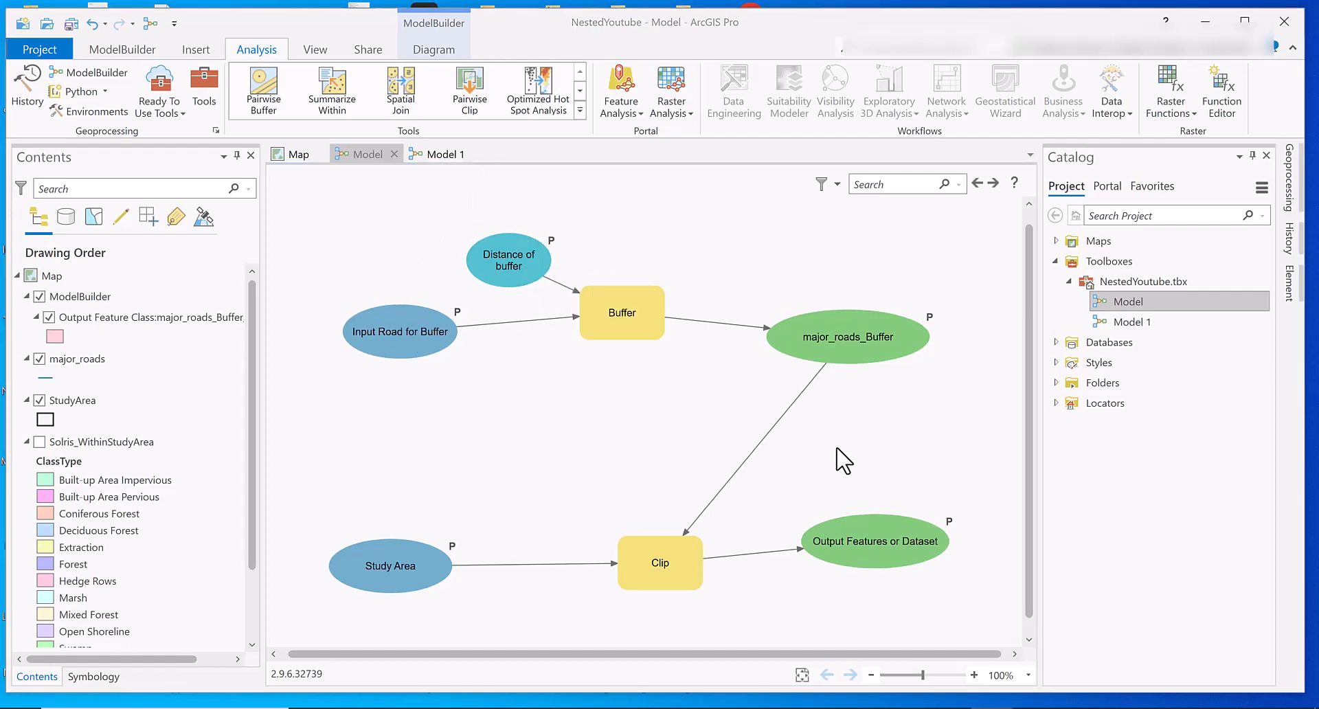
# Rename the Buffer tool's output variable as "Output: major_roads_Buffer".
pyautogui.rightClick(850, 350)
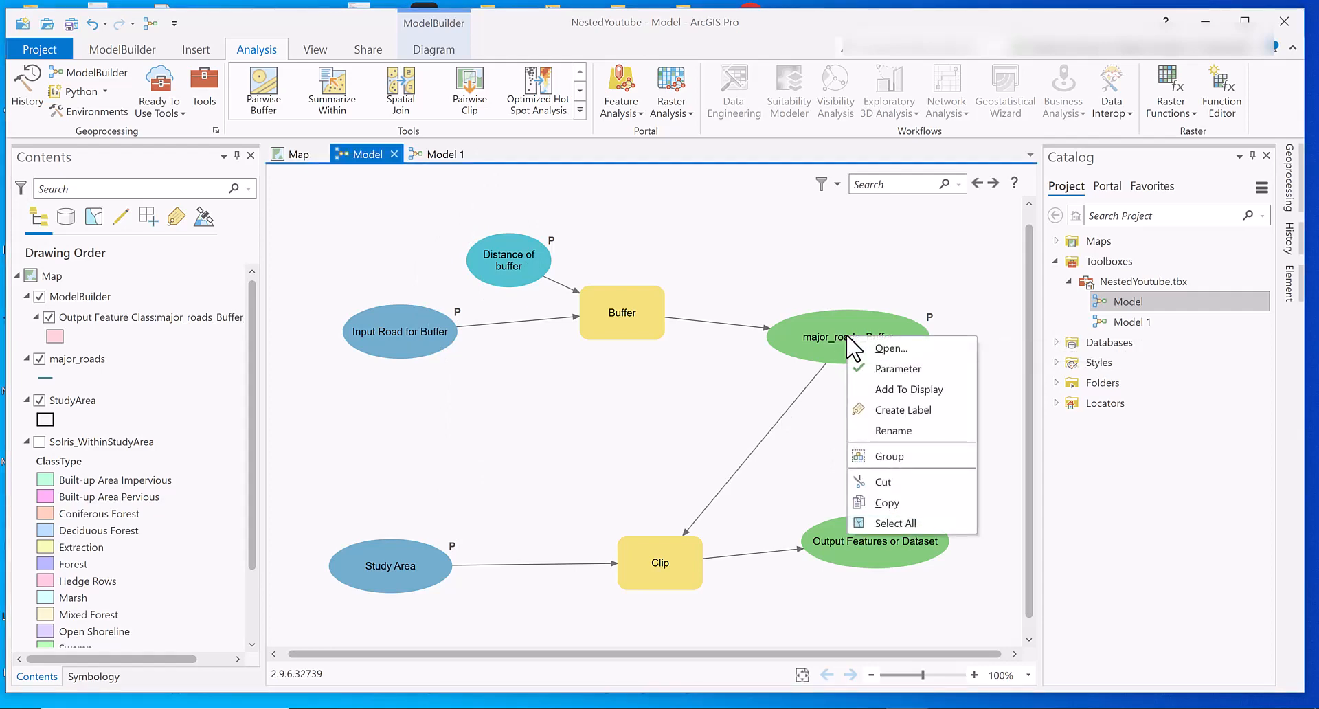
pyautogui.click(886, 431)
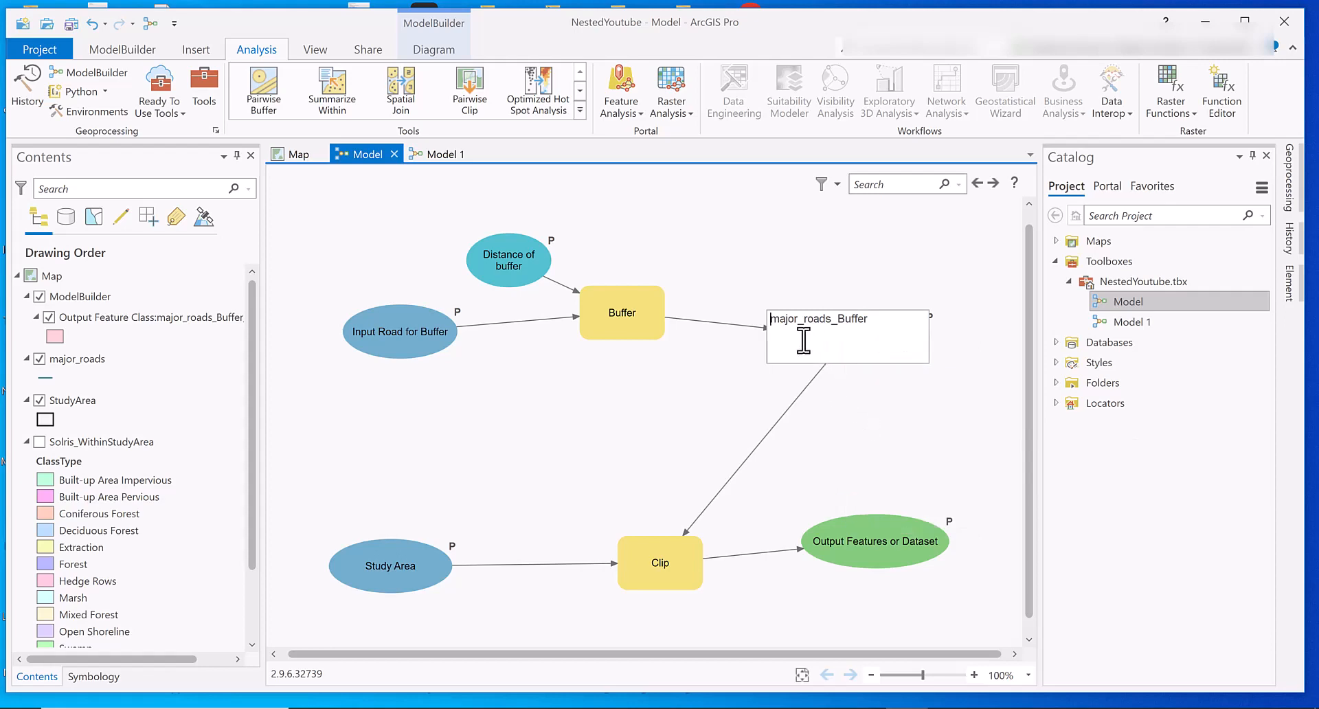
pyautogui.write('Outpu')
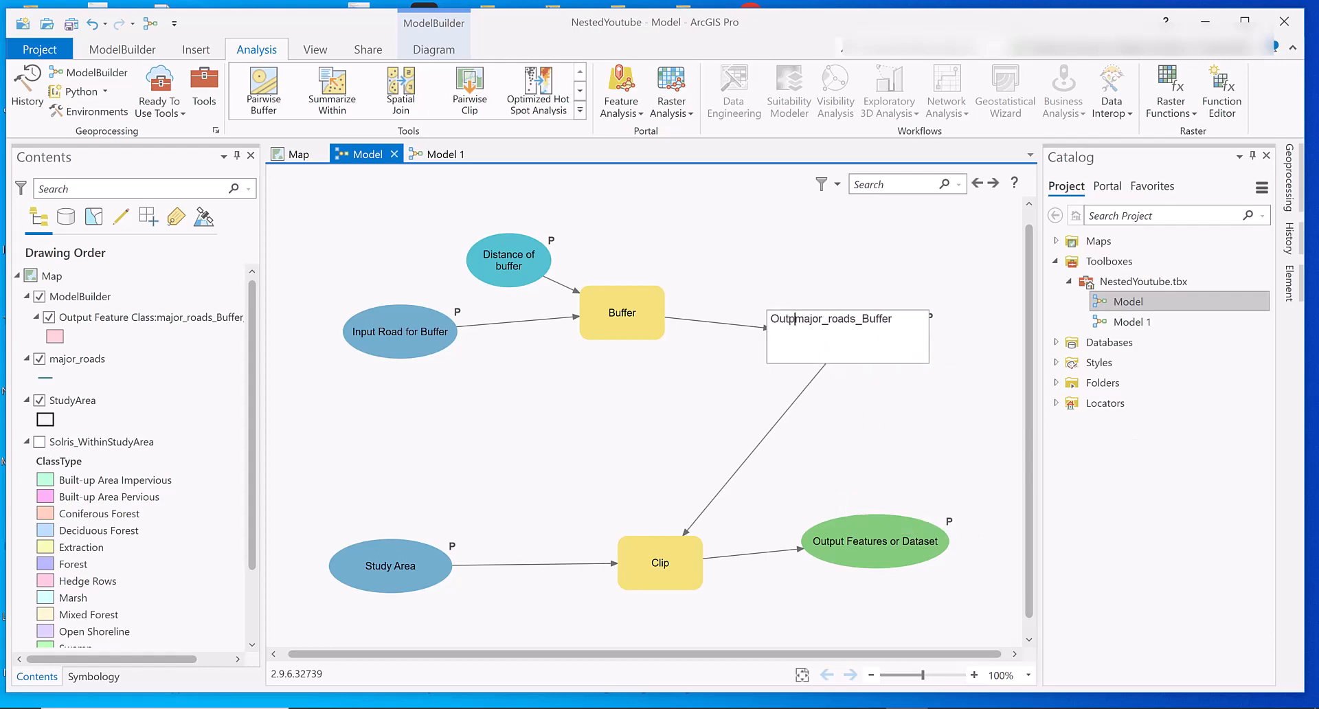
pyautogui.write('t:')
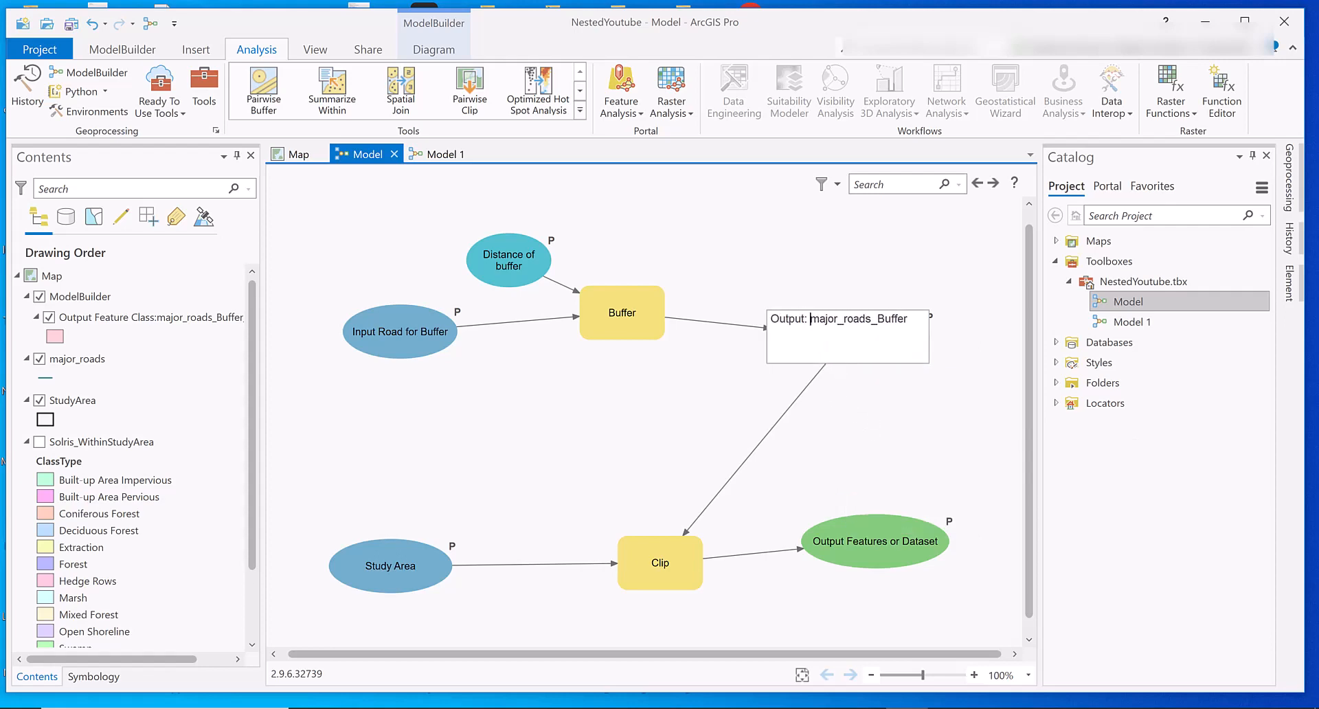
pyautogui.press('Return')
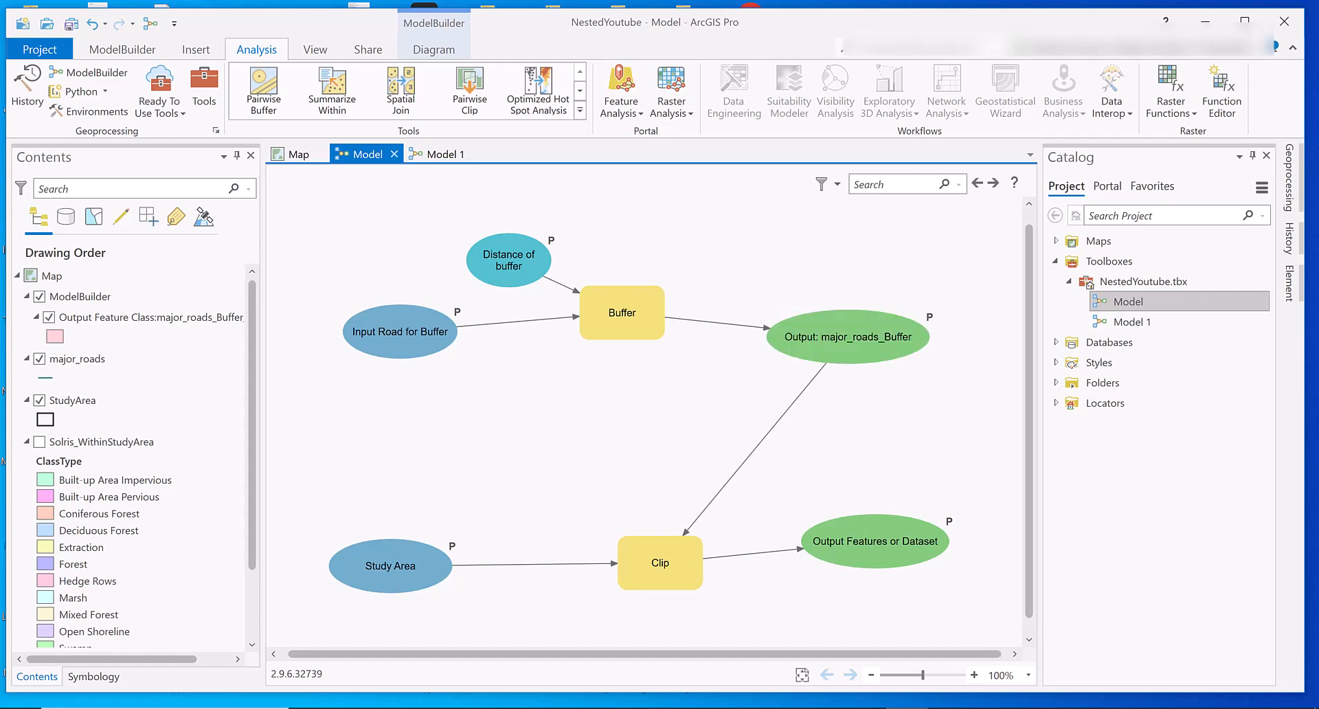
# Rename the Clip tool's output as "Output road buffer and clipped" and apply Auto Layout to the model diagram.
pyautogui.rightClick(883, 546)
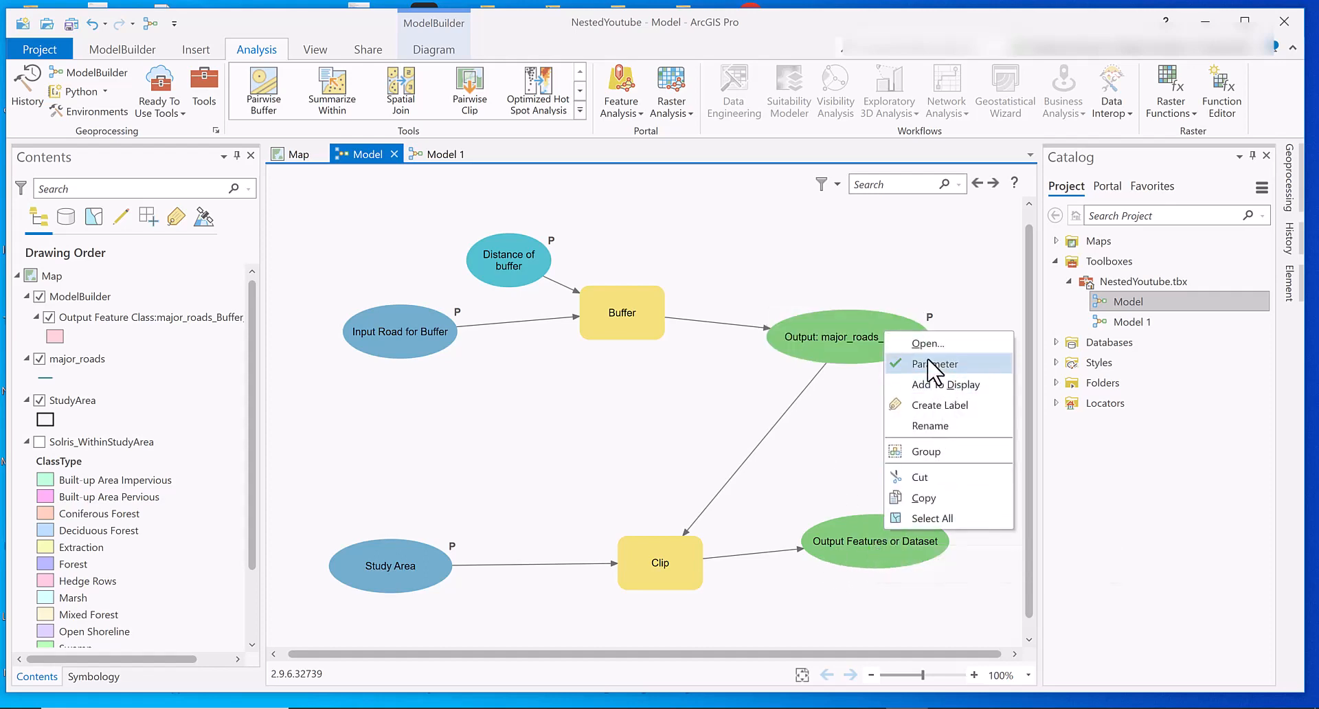
pyautogui.click(933, 426)
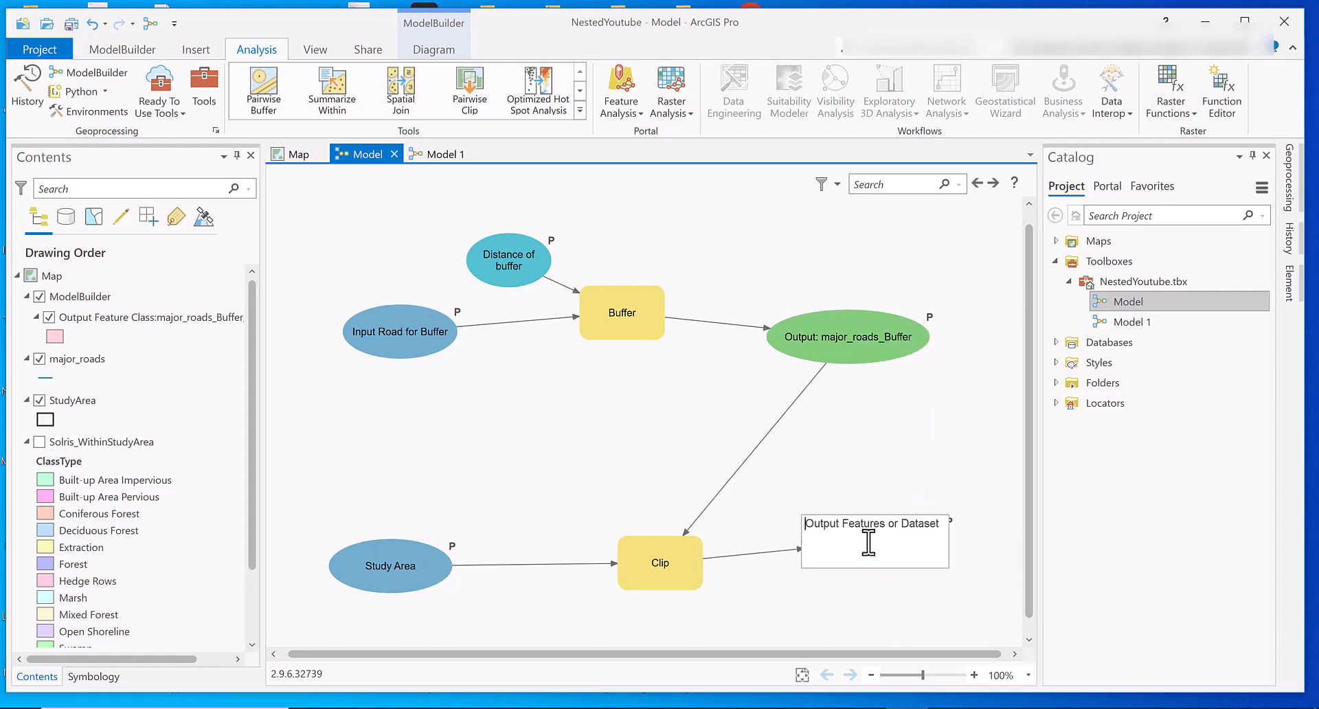
pyautogui.moveTo(942, 527); pyautogui.dragTo(841, 530)
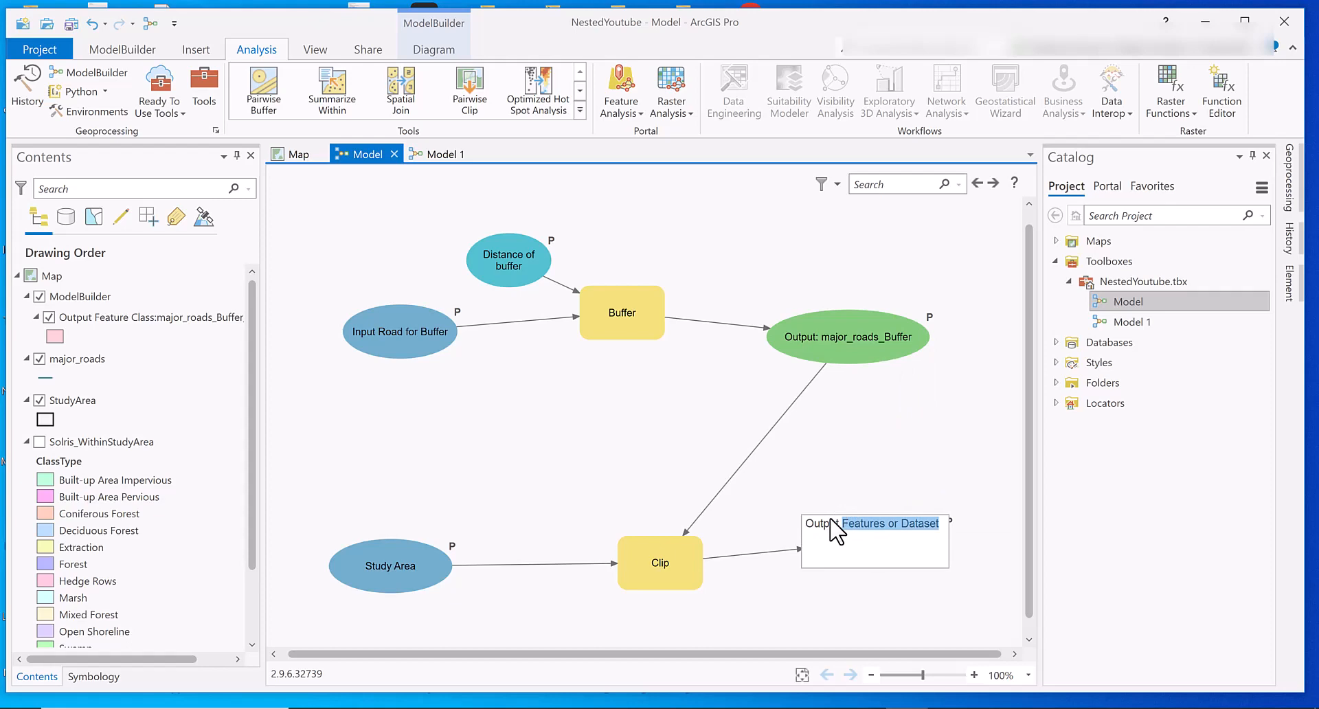
pyautogui.press('BackSpace')
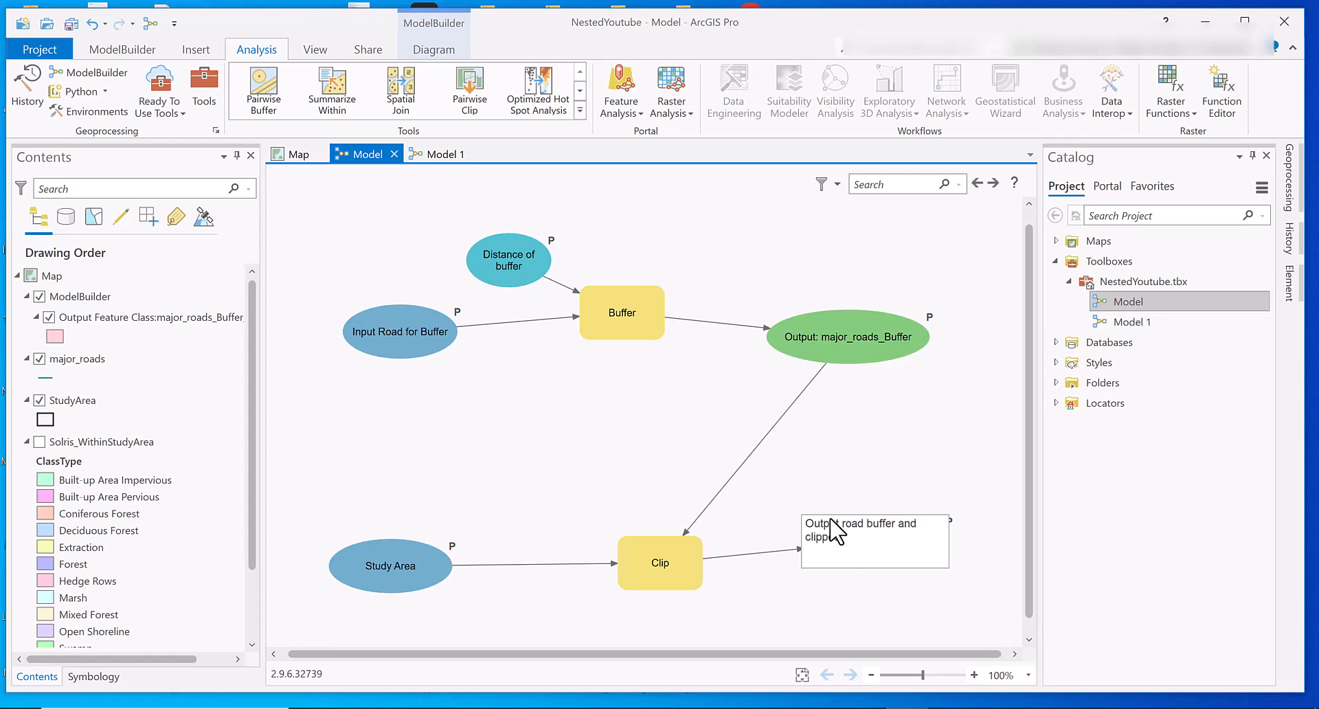
pyautogui.press('Return')
pyautogui.click(122, 49)
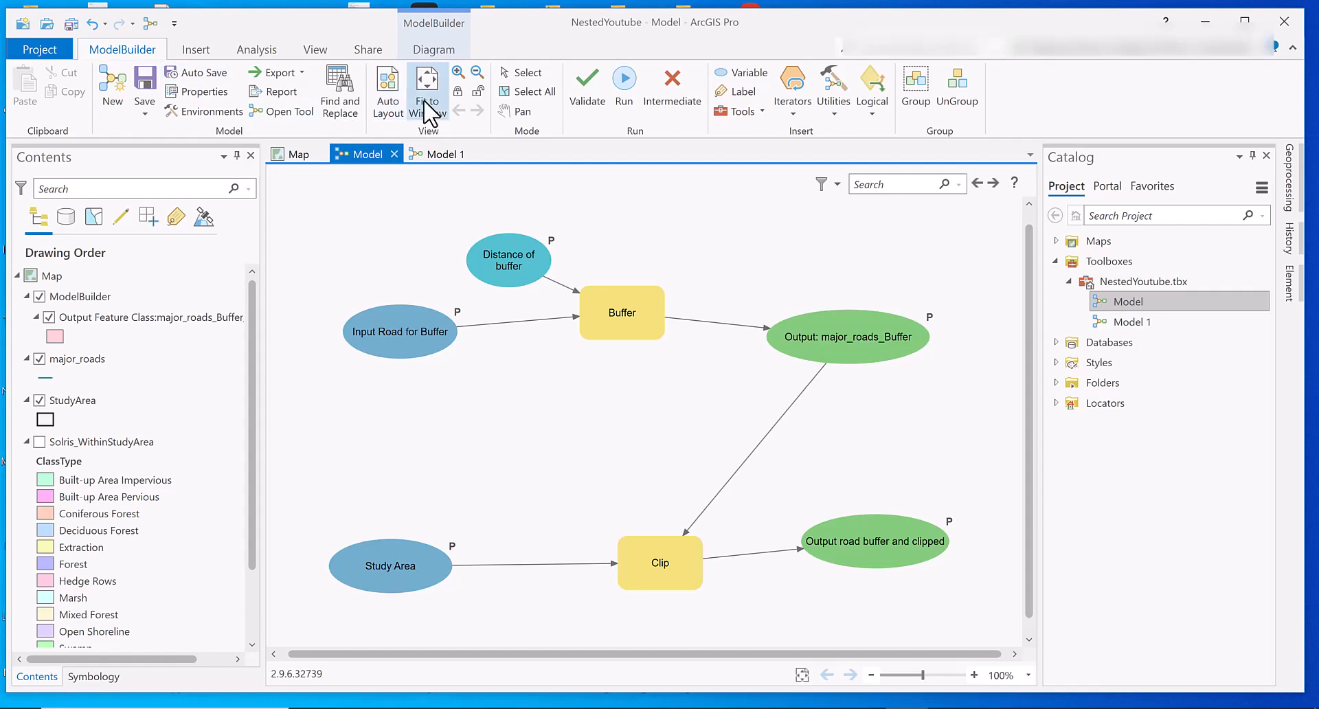
pyautogui.click(386, 96)
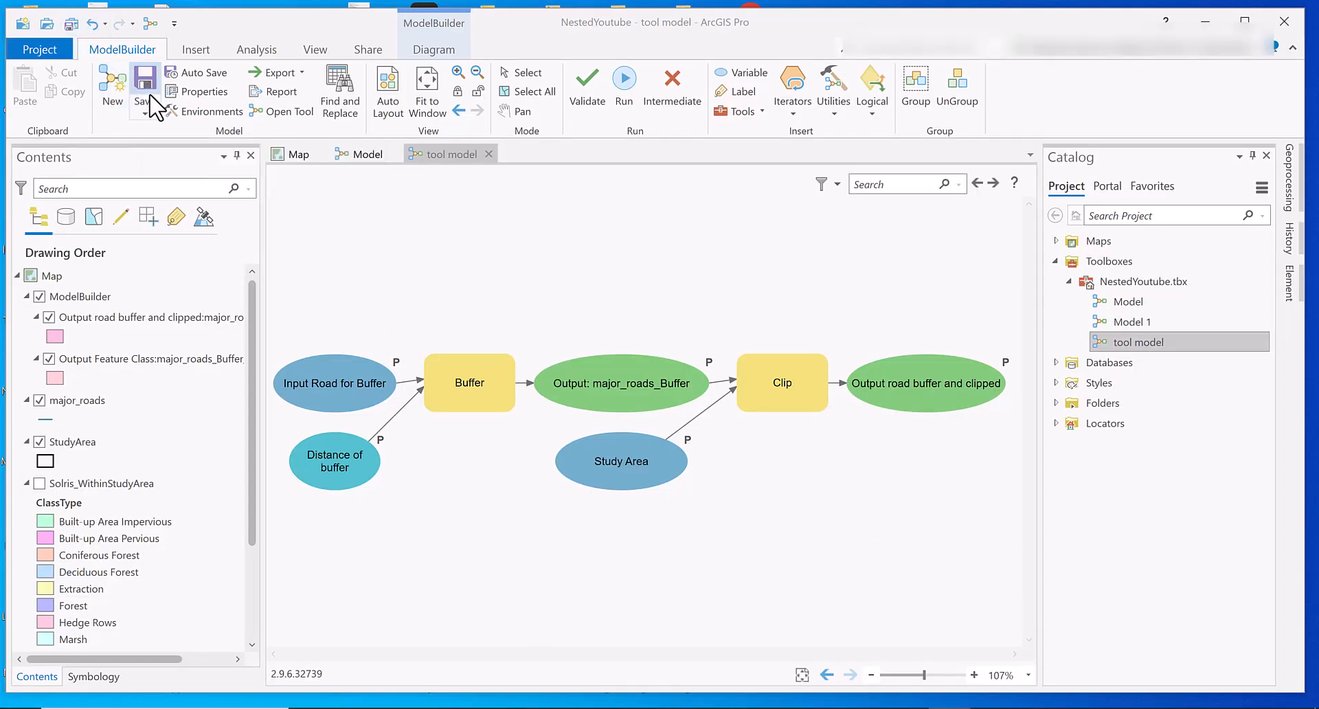
# Save the model as "BufferRoadTool" in the NestedYoutube.tbx toolbox and save the project.
pyautogui.click(145, 114)
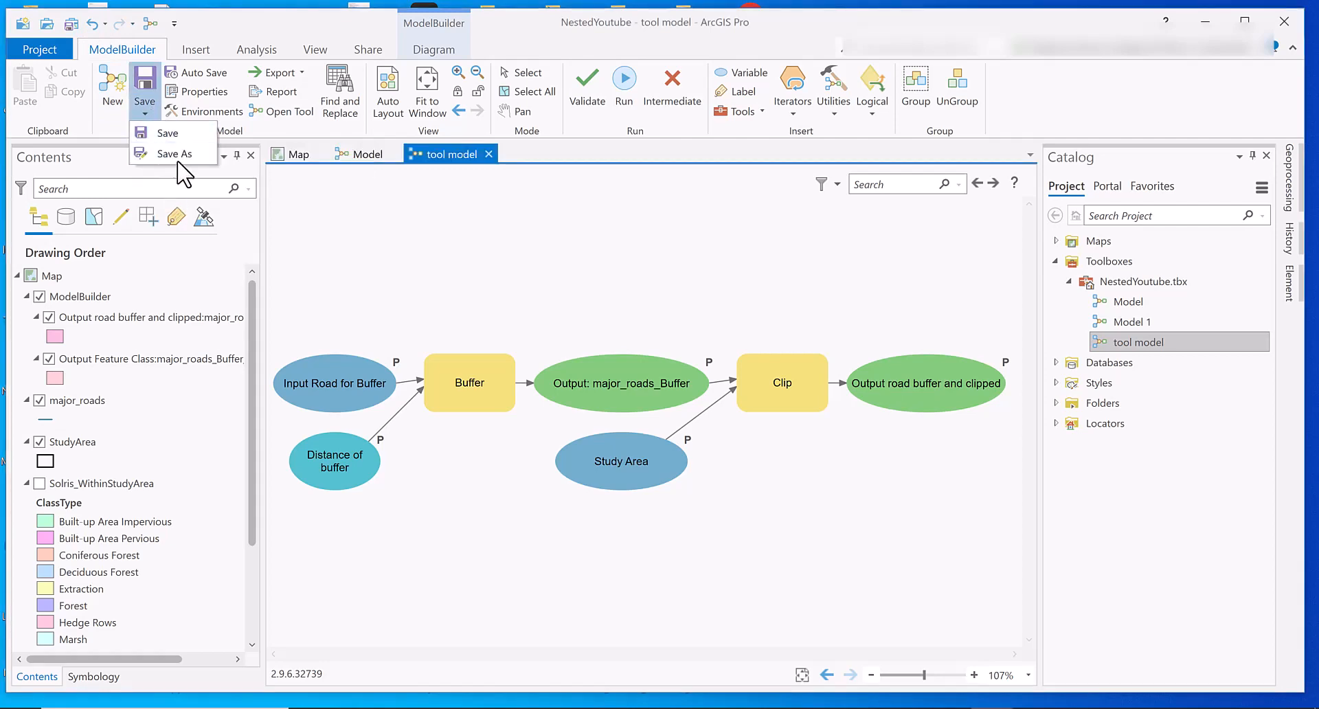
pyautogui.click(178, 157)
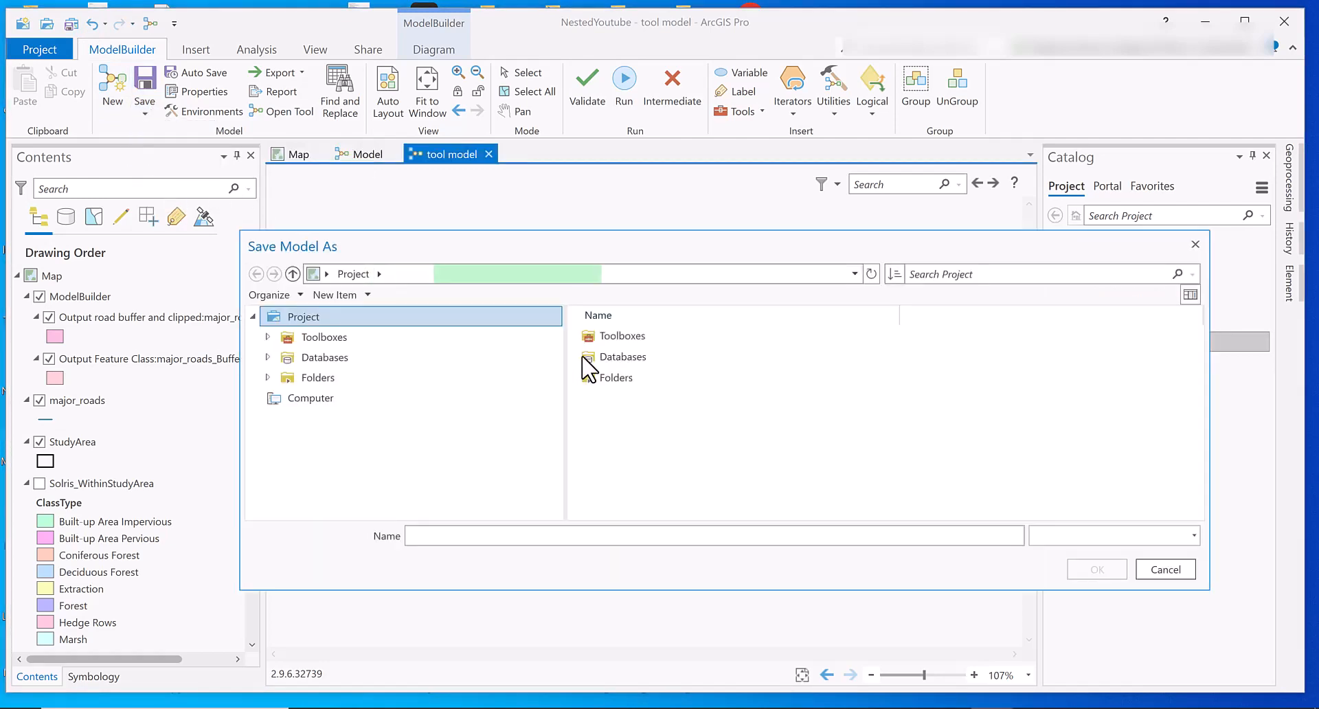
pyautogui.click(461, 536)
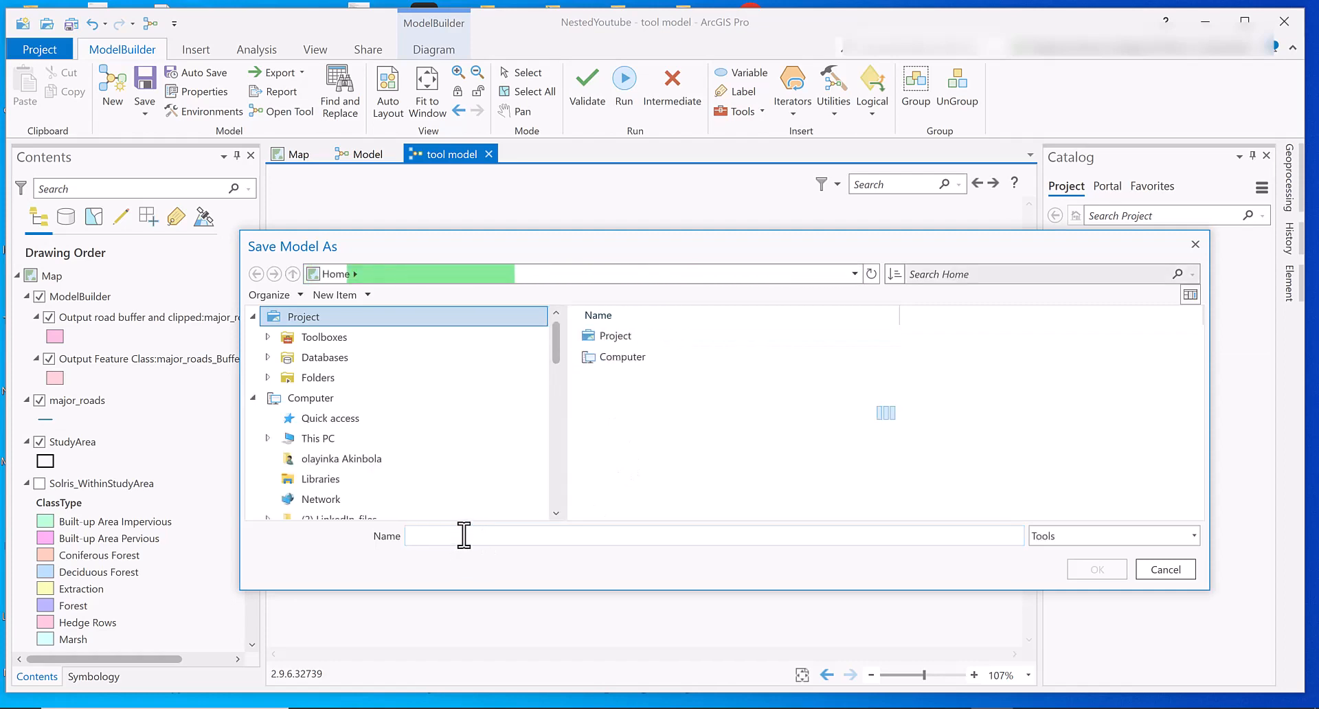
pyautogui.write('uffer')
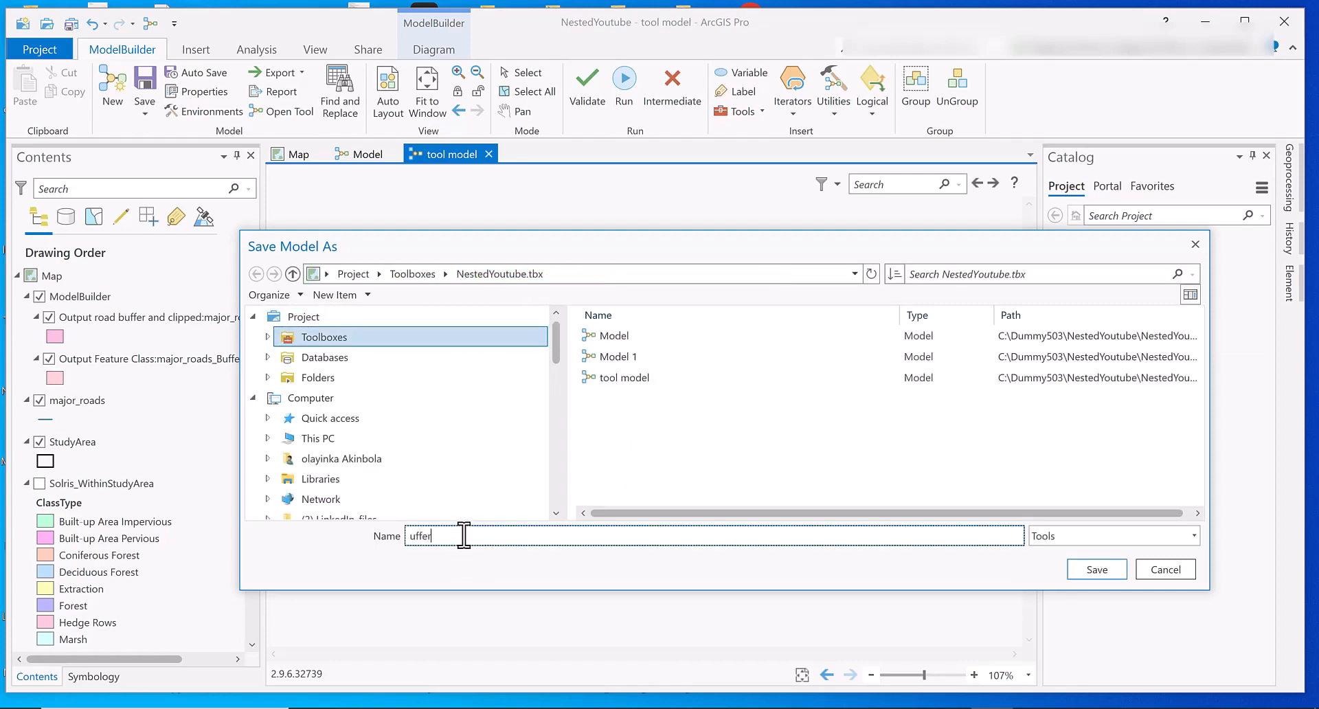
pyautogui.press('BackSpace')
pyautogui.press('BackSpace')
pyautogui.press('BackSpace')
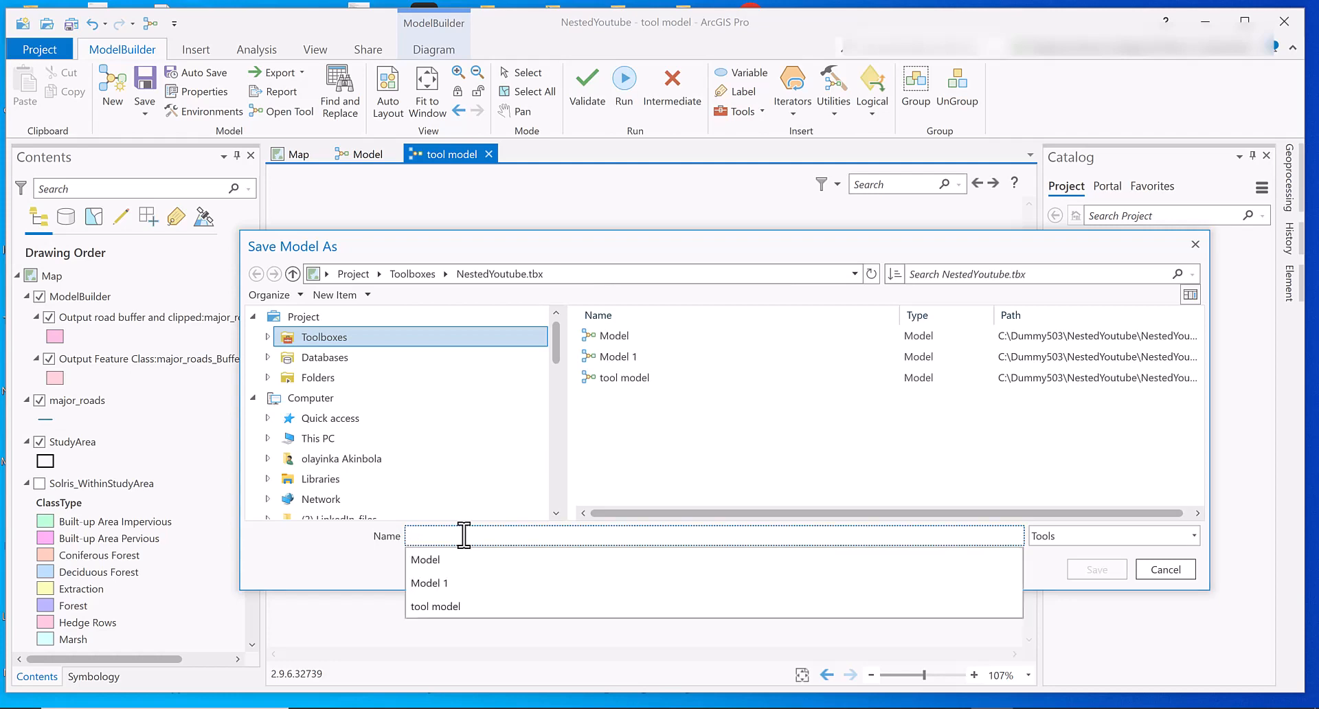
pyautogui.write('BufferRoadTool')
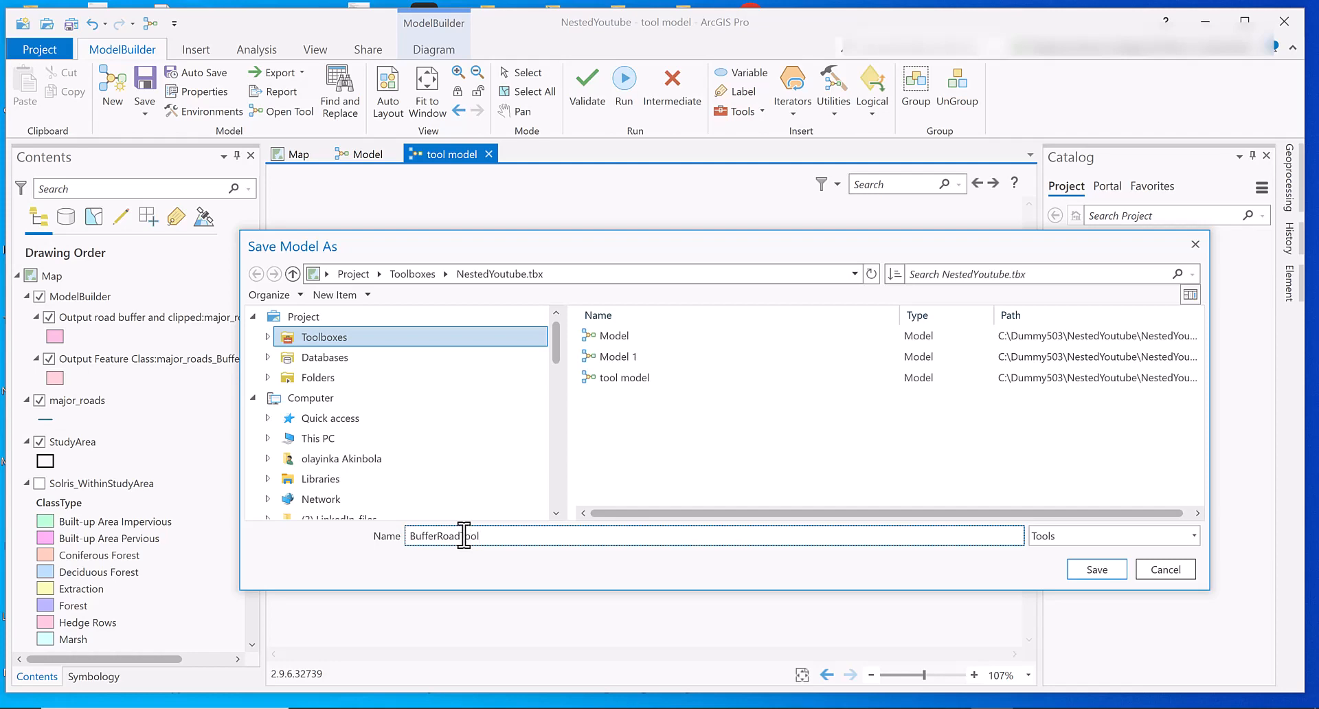
pyautogui.click(1121, 573)
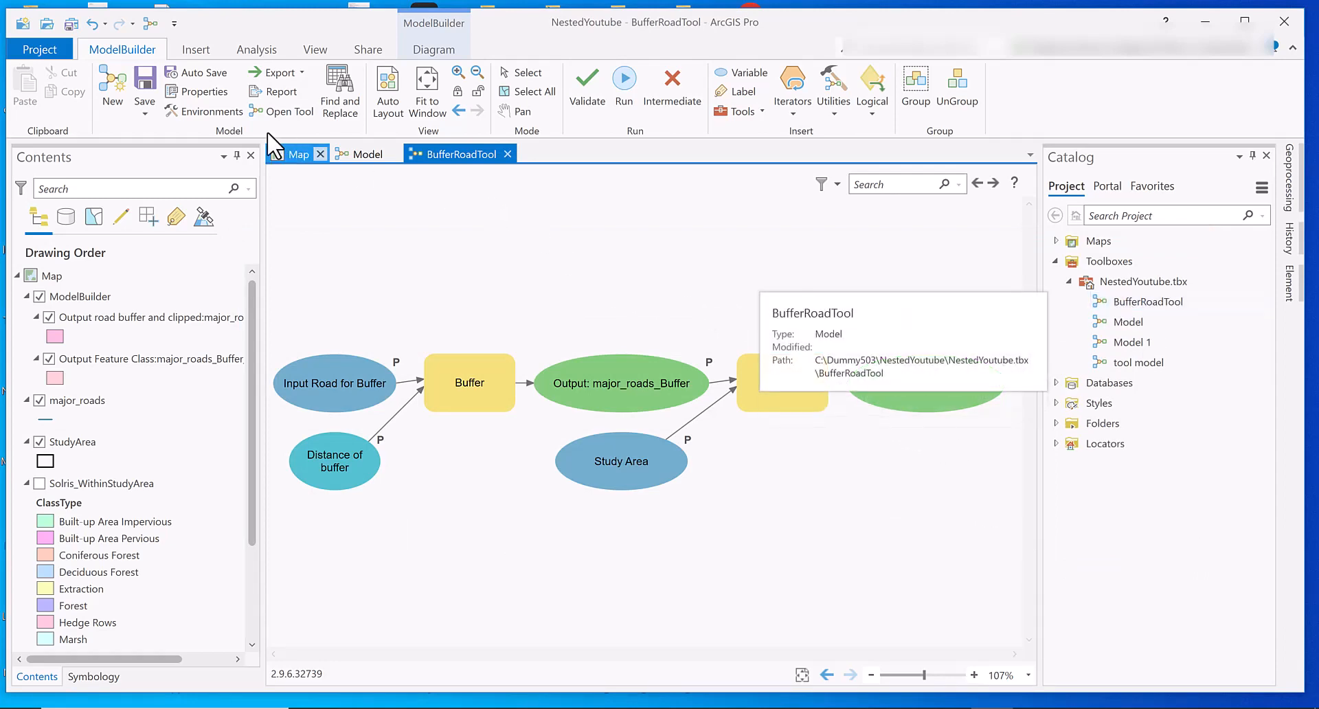
pyautogui.click(72, 25)
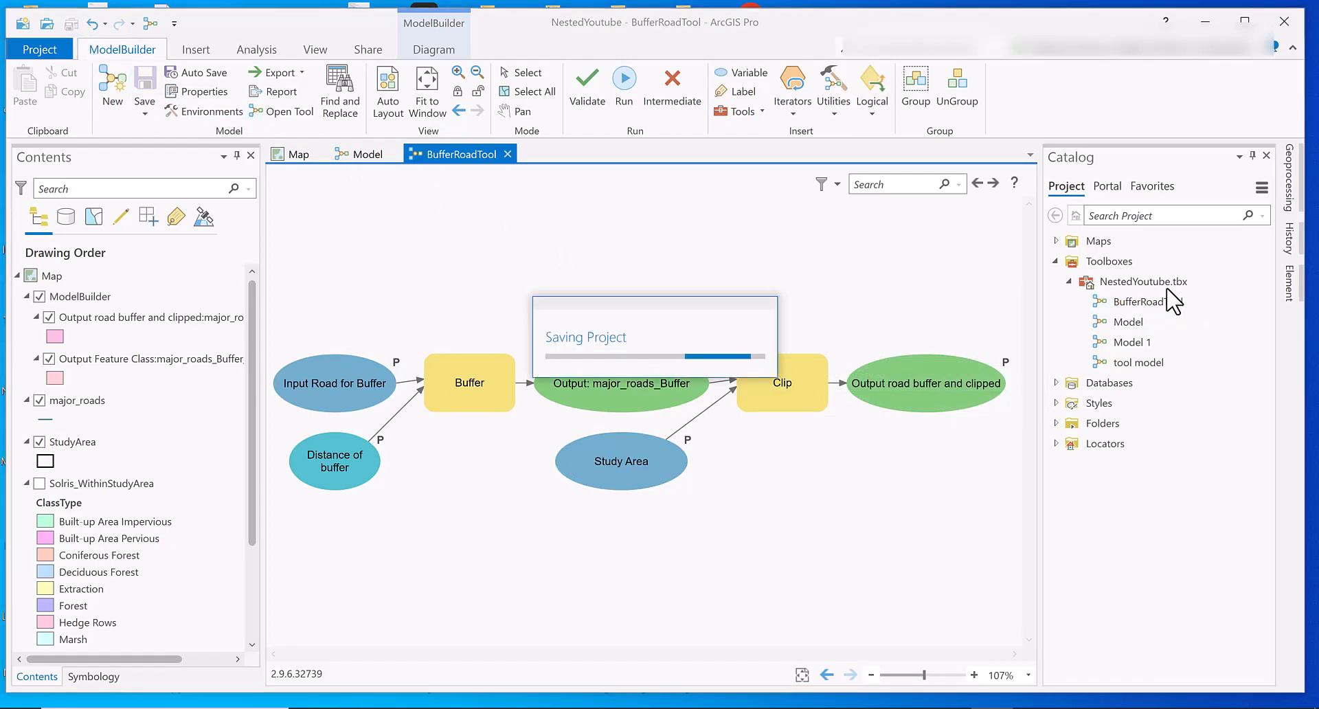
# Open BufferRoadTool from the toolbox as a geoprocessing tool to examine the order of its parameters.
pyautogui.rightClick(1138, 311)
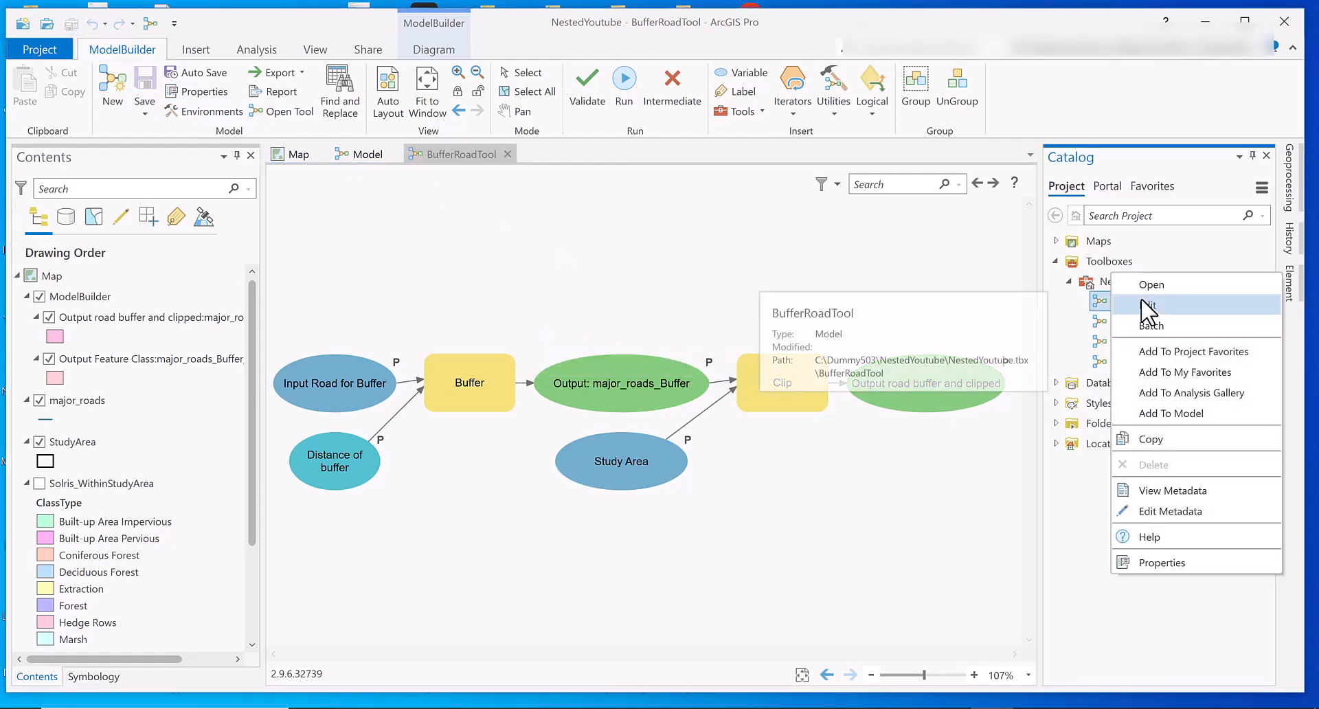
pyautogui.click(1179, 293)
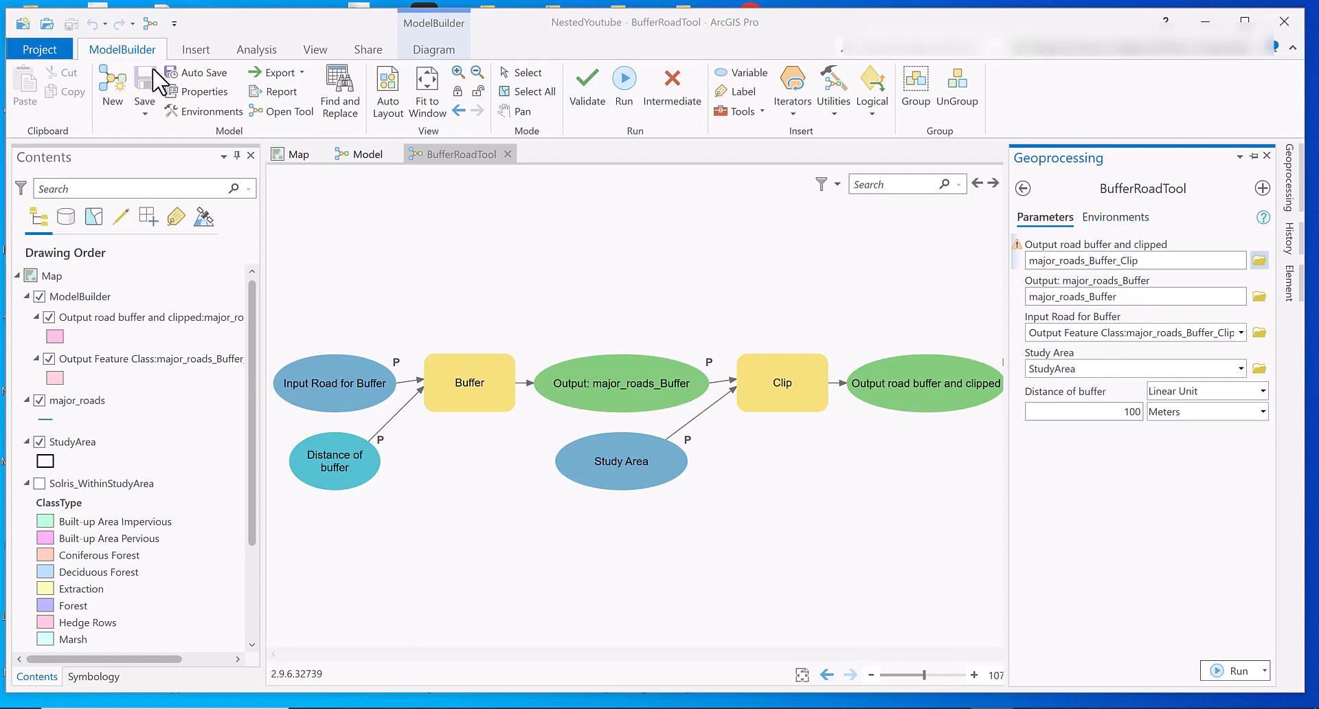
# In the model's properties, set the label to "Buffer Road and Clip Tool" and the description to "It assist with buffer and cliping of road".
pyautogui.click(212, 93)
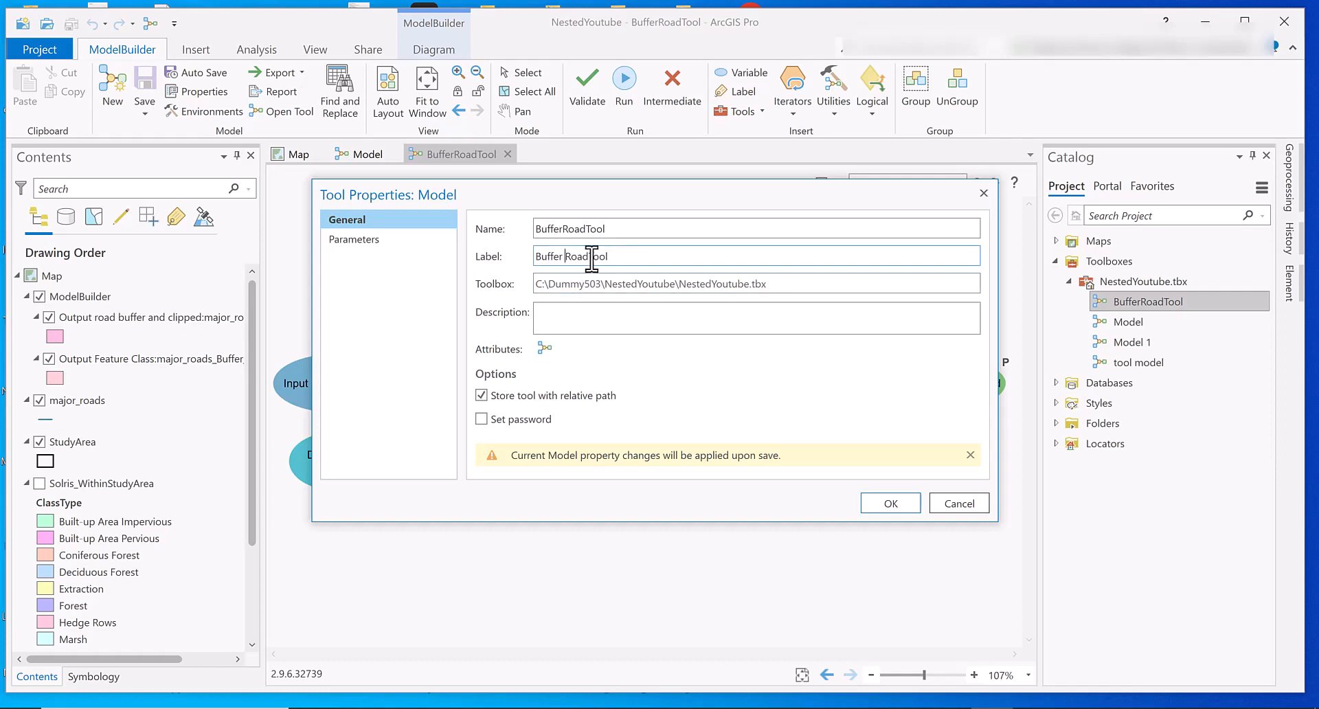
pyautogui.click(591, 256)
pyautogui.click(561, 317)
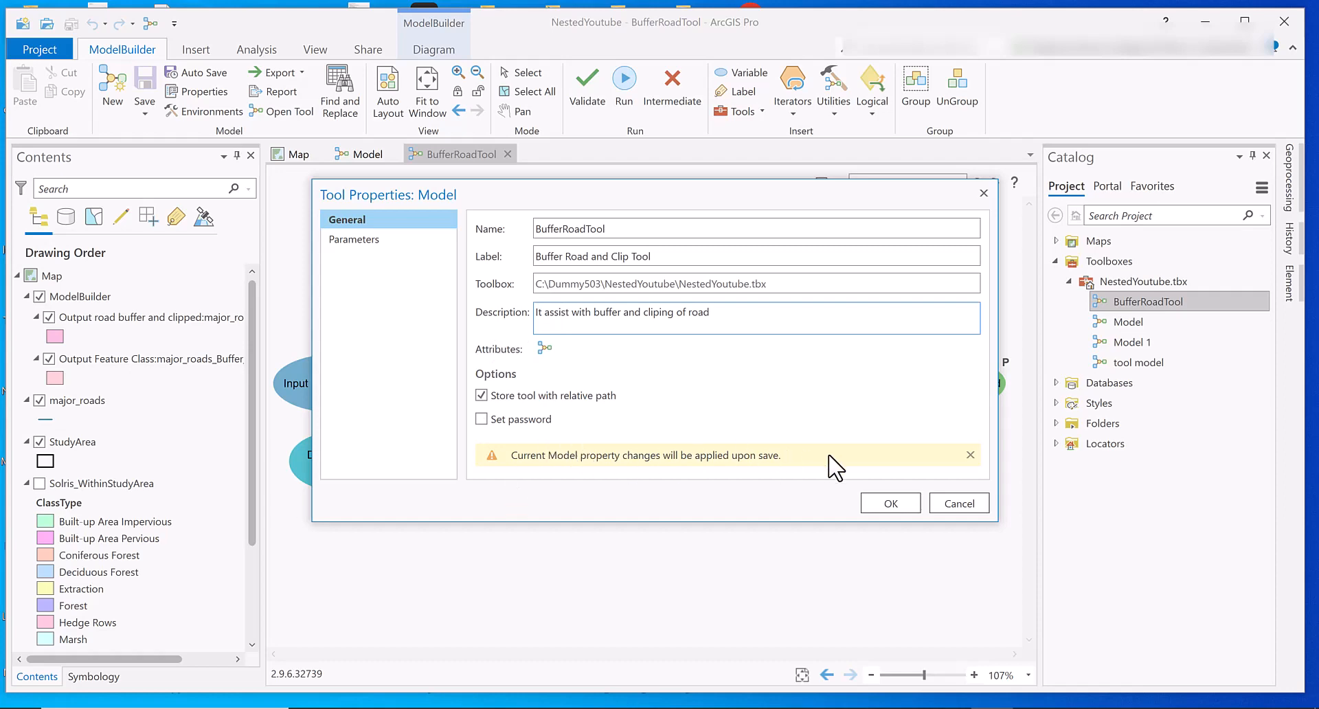
# Reorder the parameters as Input Road for Buffer, Distance of buffer, Output: major_roads_Buffer, Study Area, Output road buffer and clipped, and save the model.
pyautogui.click(367, 242)
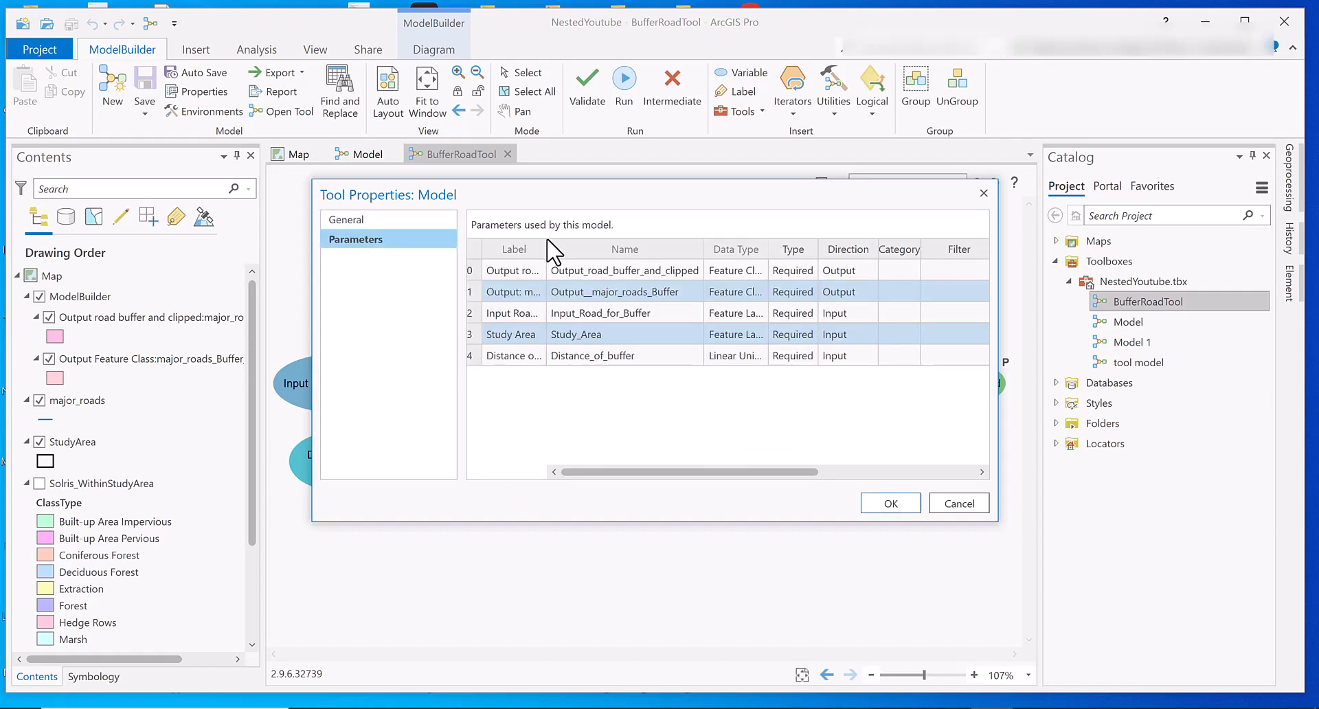
pyautogui.moveTo(546, 247); pyautogui.dragTo(644, 246)
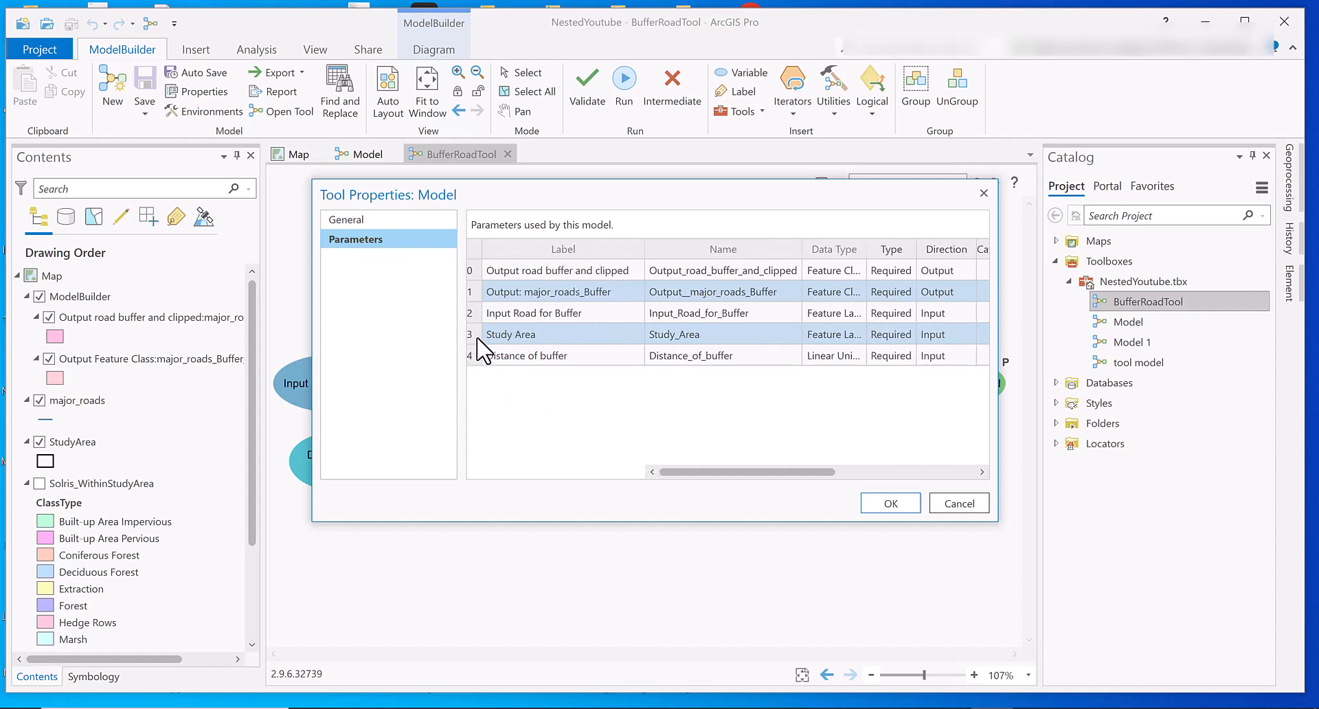
pyautogui.moveTo(472, 313); pyautogui.dragTo(480, 272)
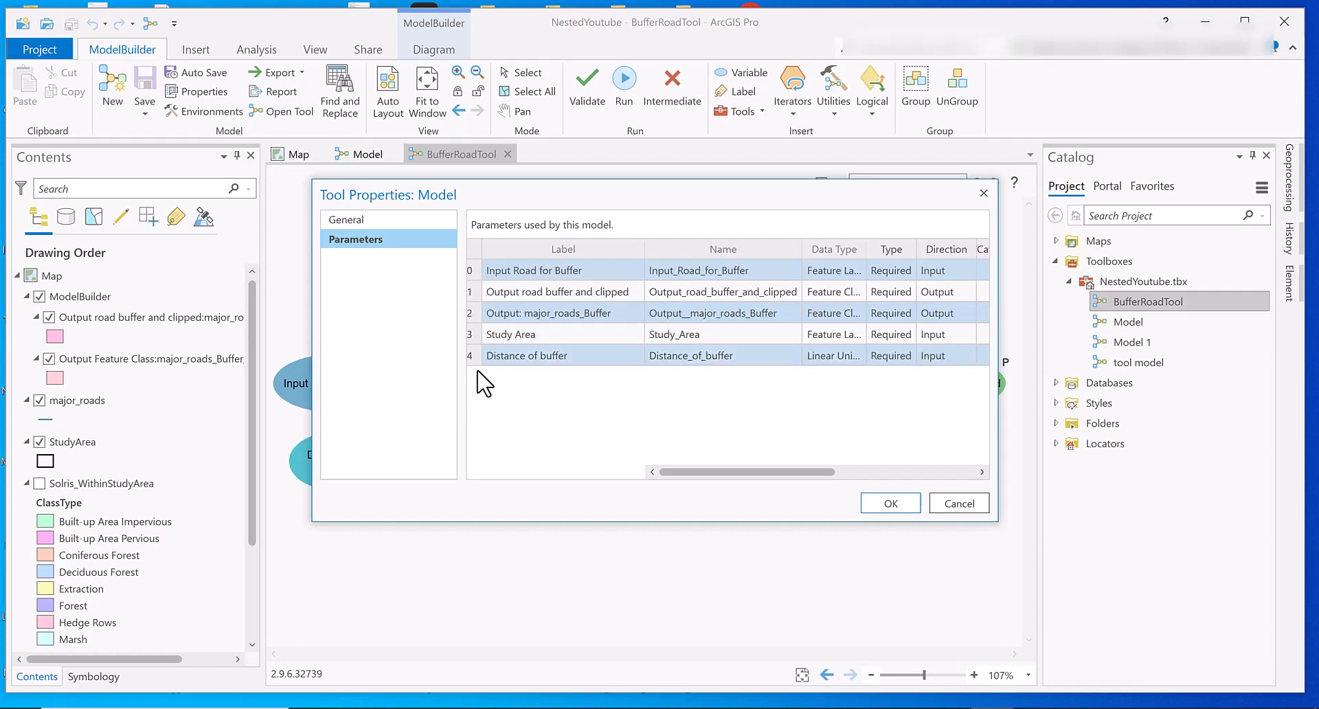
pyautogui.click(475, 354)
pyautogui.moveTo(476, 351); pyautogui.dragTo(480, 293)
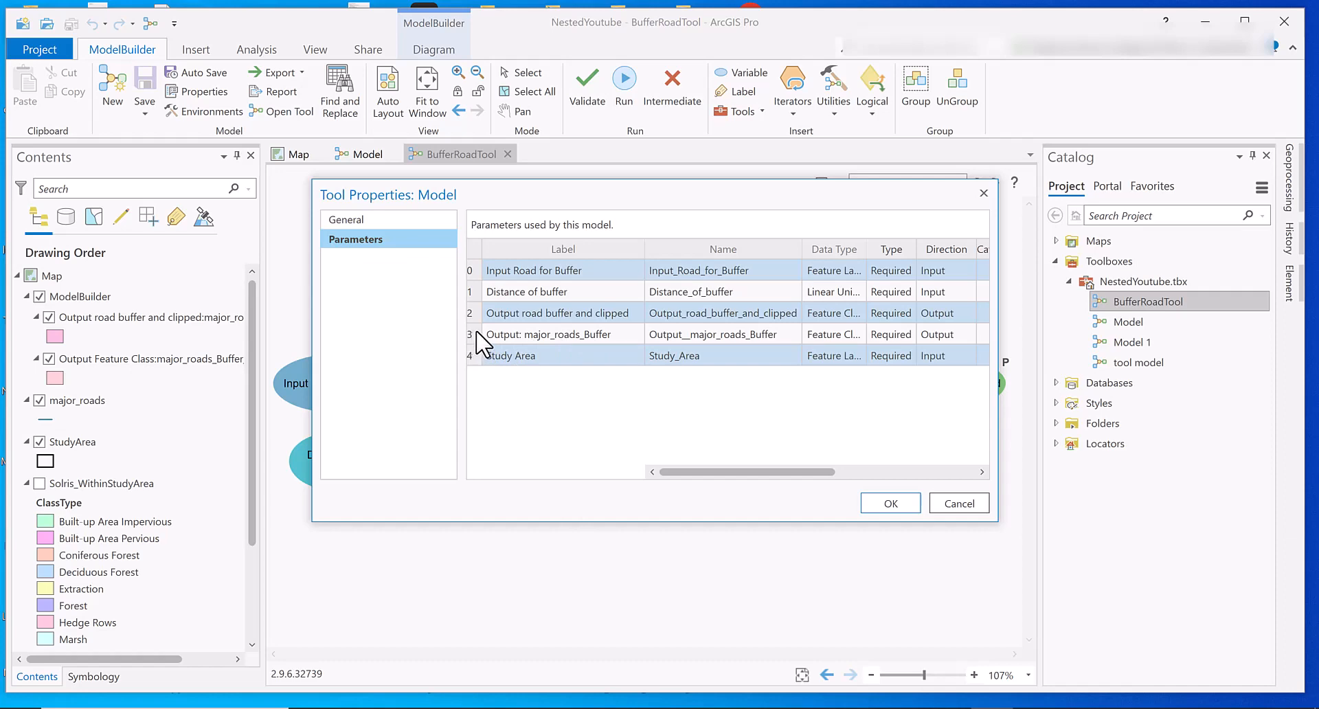
pyautogui.moveTo(479, 338)
pyautogui.mouseDown()
pyautogui.moveTo(479, 316)
pyautogui.moveTo(479, 346)
pyautogui.moveTo(481, 333)
pyautogui.mouseUp()
pyautogui.click(478, 357)
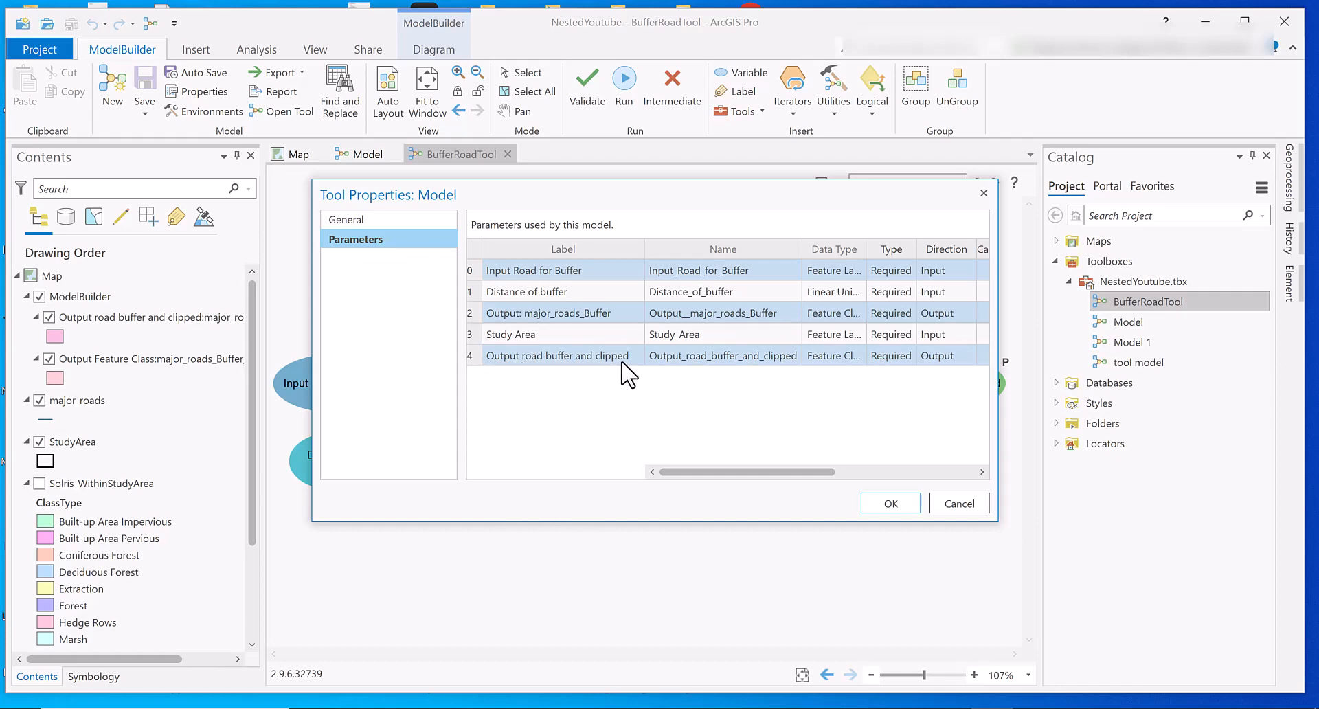
pyautogui.click(891, 503)
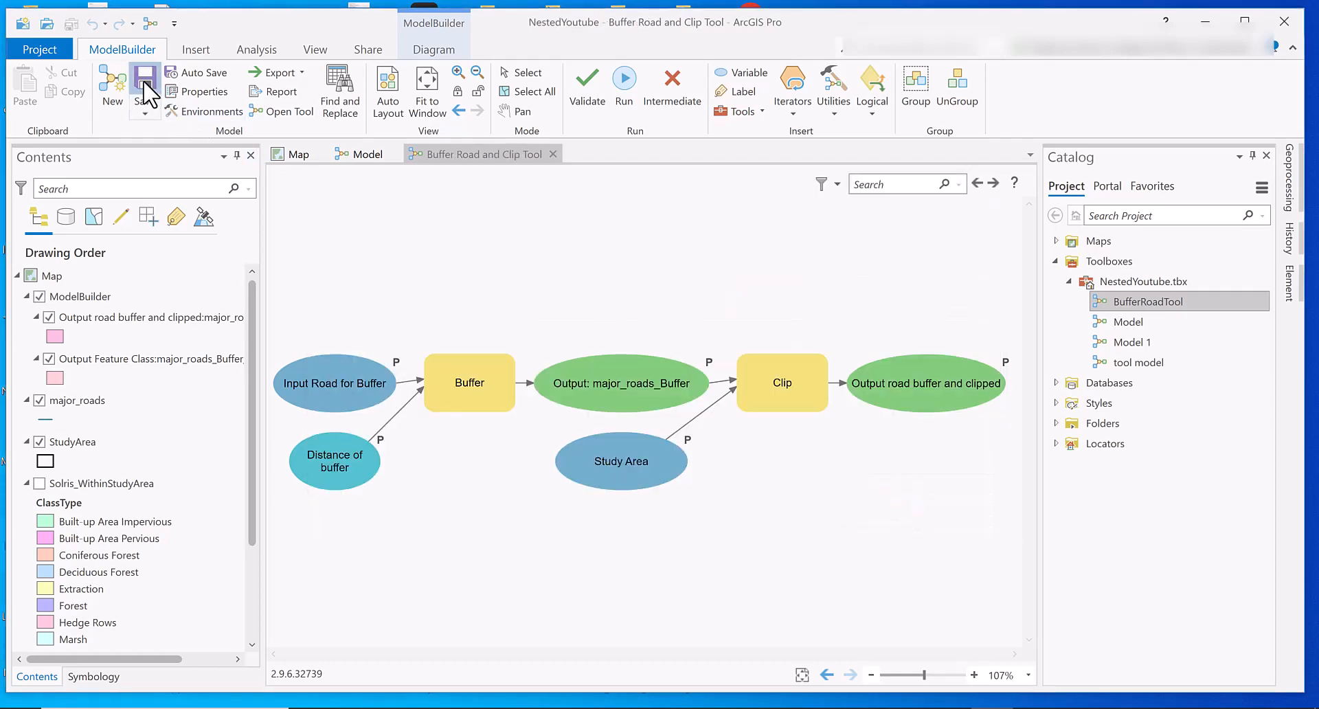
pyautogui.click(148, 99)
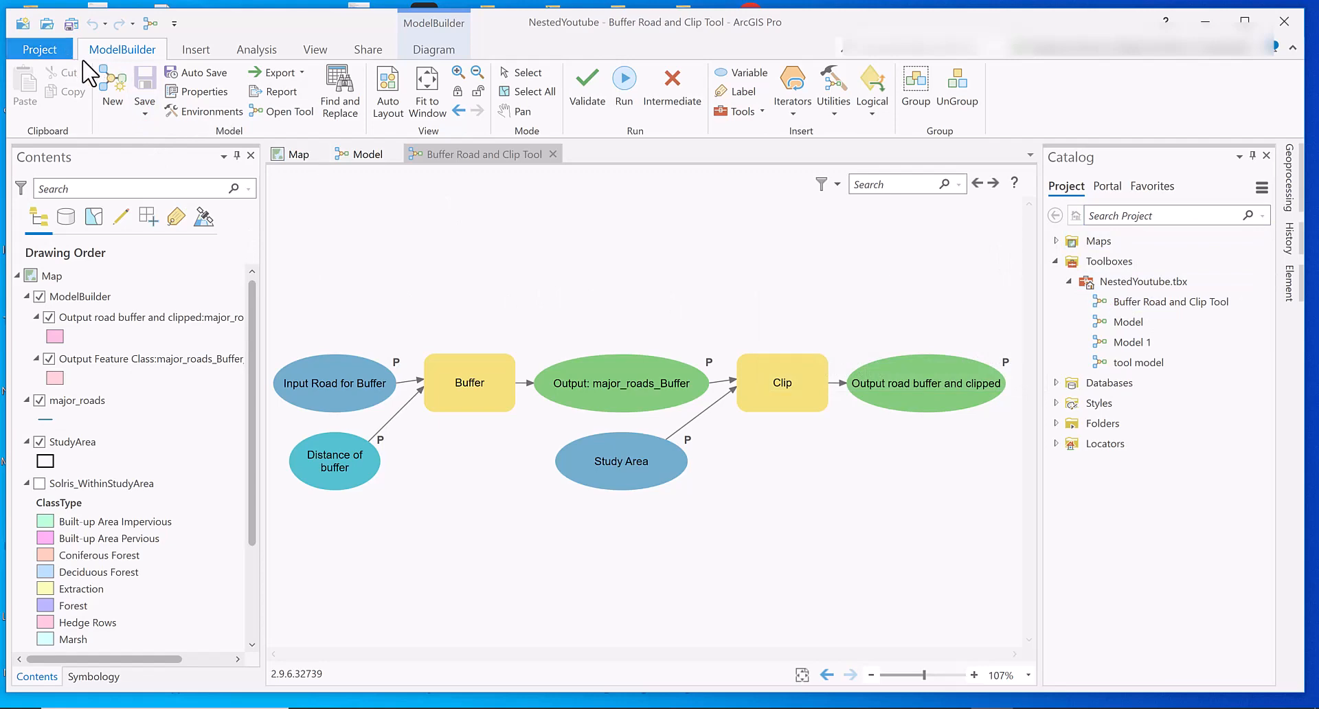
# Close the Catalog pane and display it again.
pyautogui.click(256, 49)
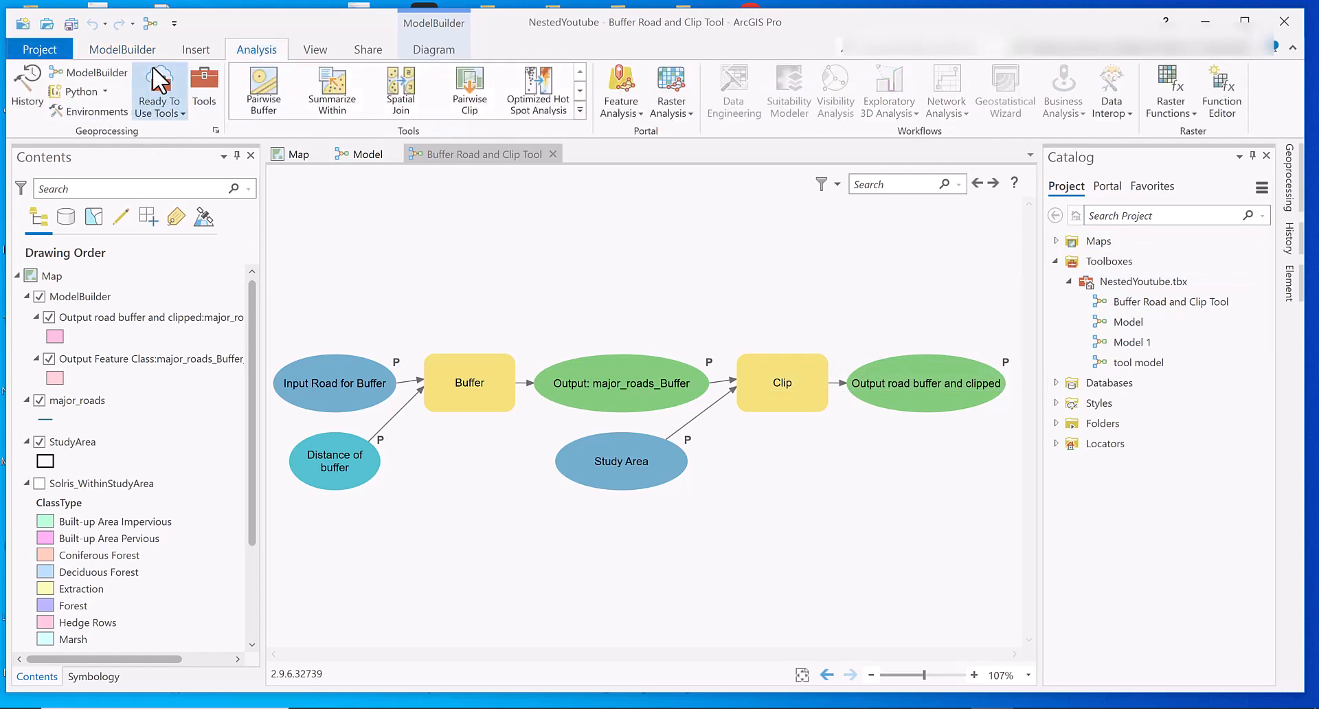
pyautogui.click(1266, 155)
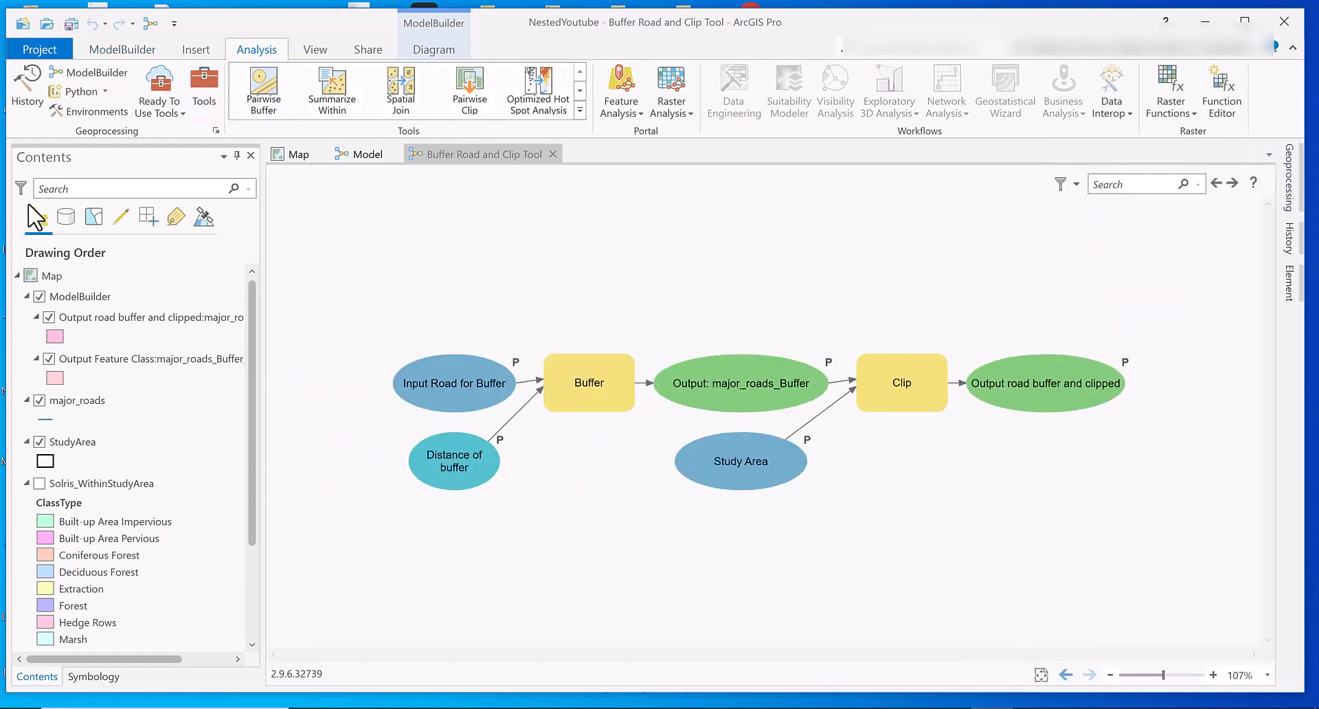
pyautogui.click(120, 51)
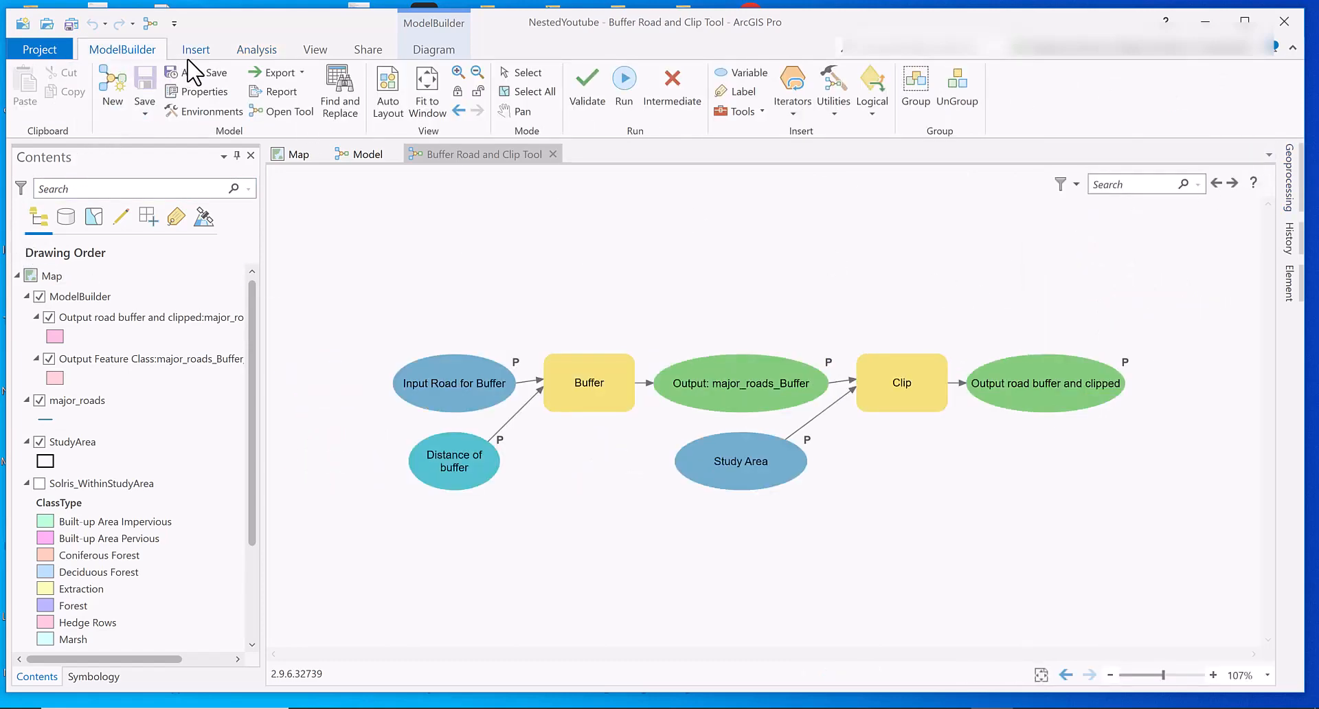
pyautogui.click(317, 55)
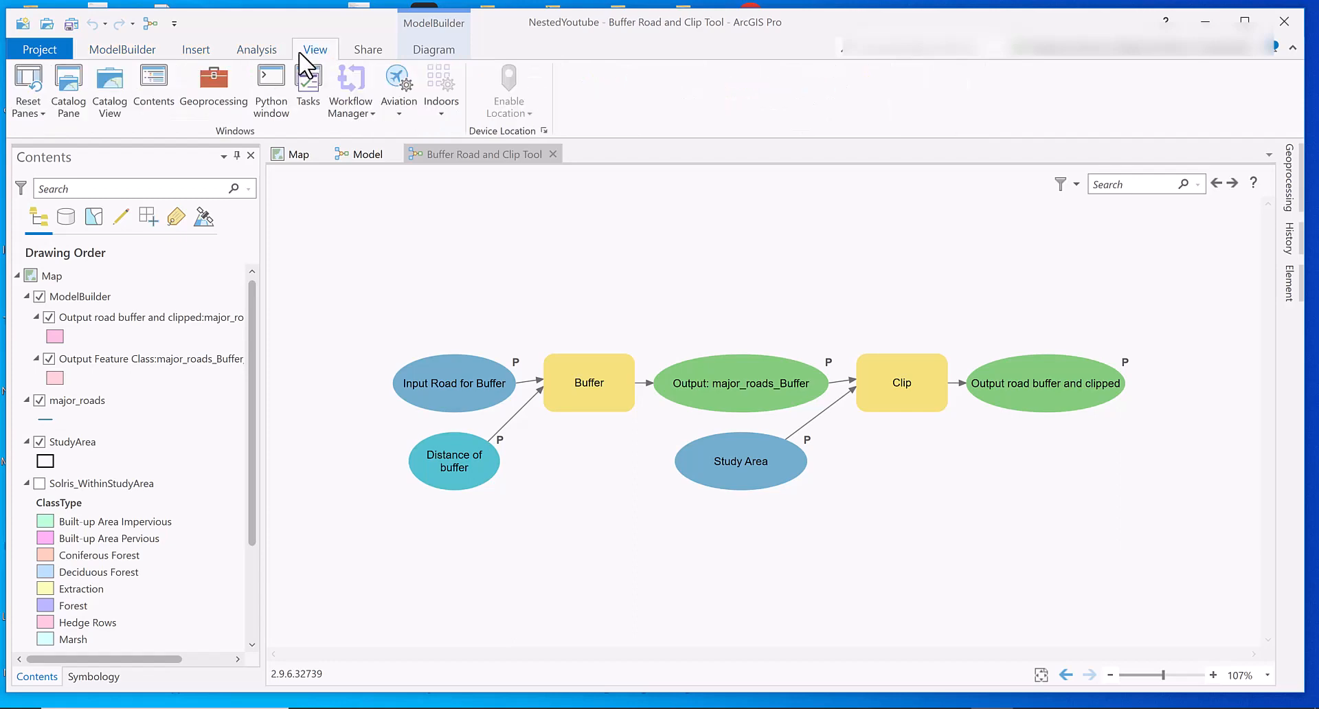
pyautogui.click(71, 93)
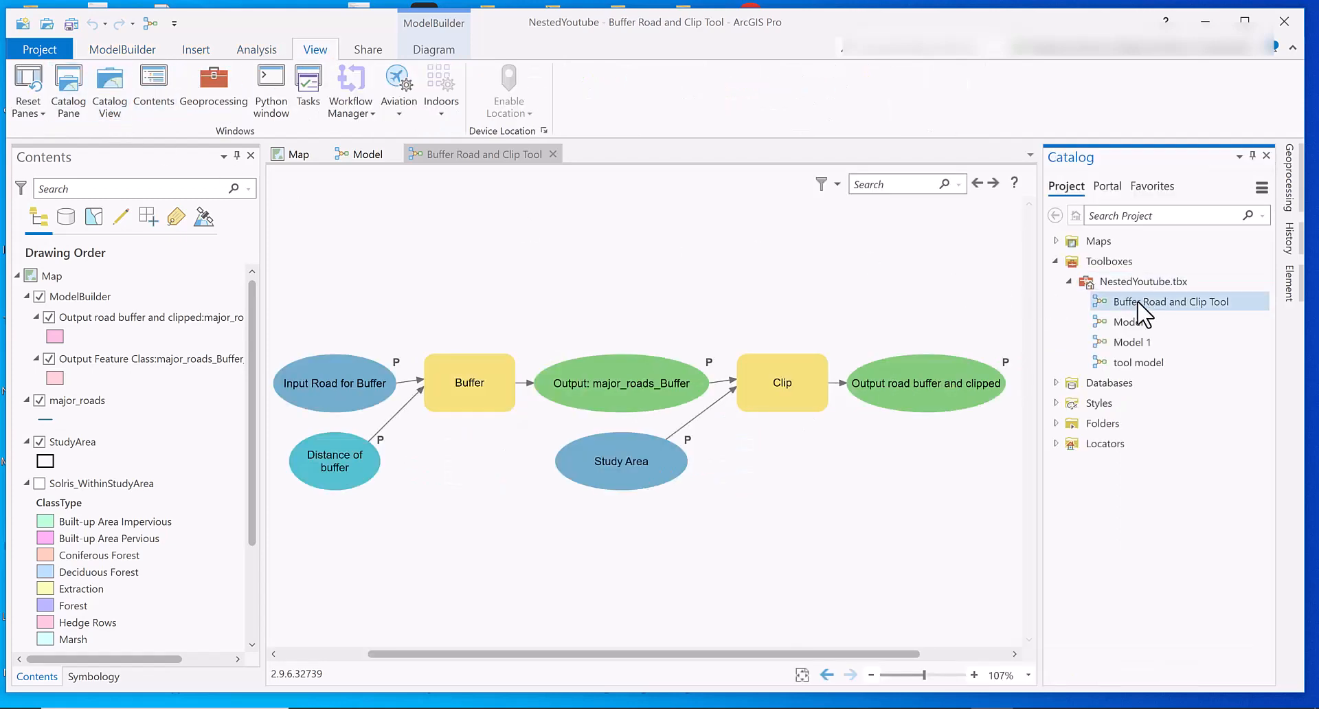
# Open the Buffer Road and Clip Tool from the toolbox, close its model diagram and review the tool's parameters.
pyautogui.rightClick(1109, 297)
pyautogui.click(1163, 304)
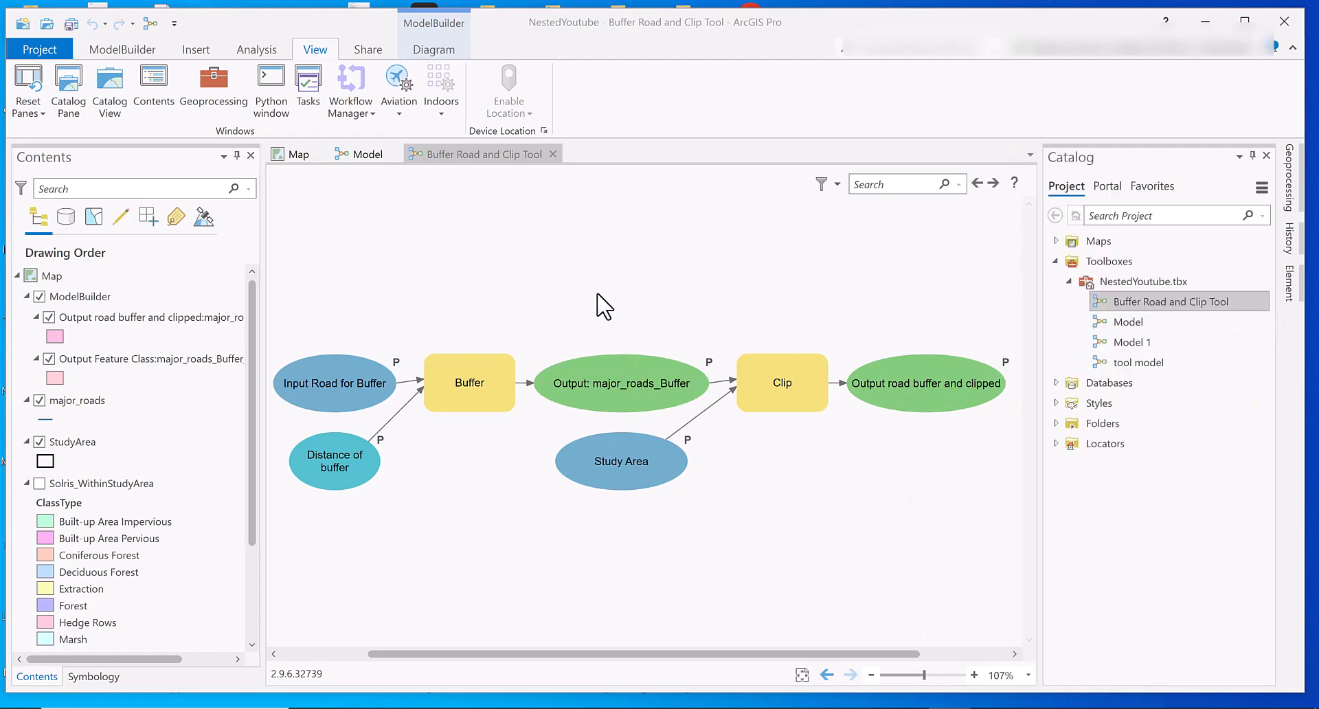
pyautogui.click(546, 187)
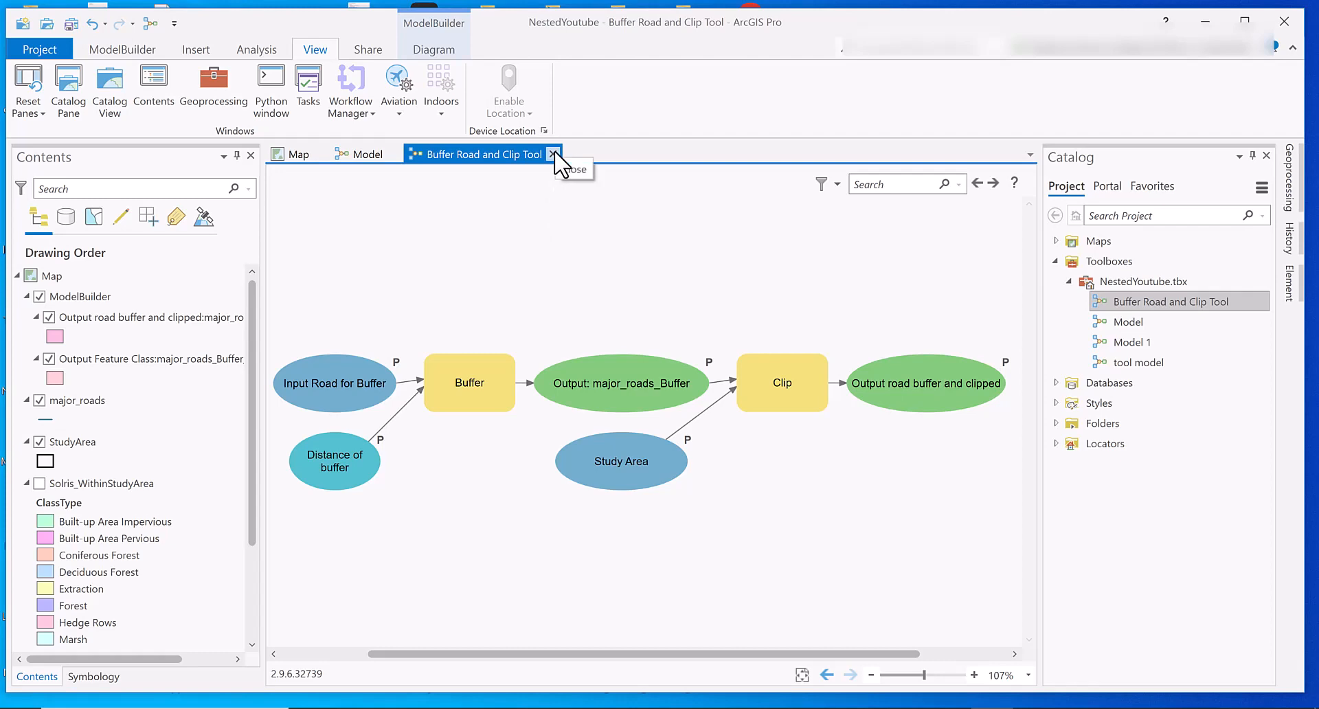
pyautogui.click(554, 154)
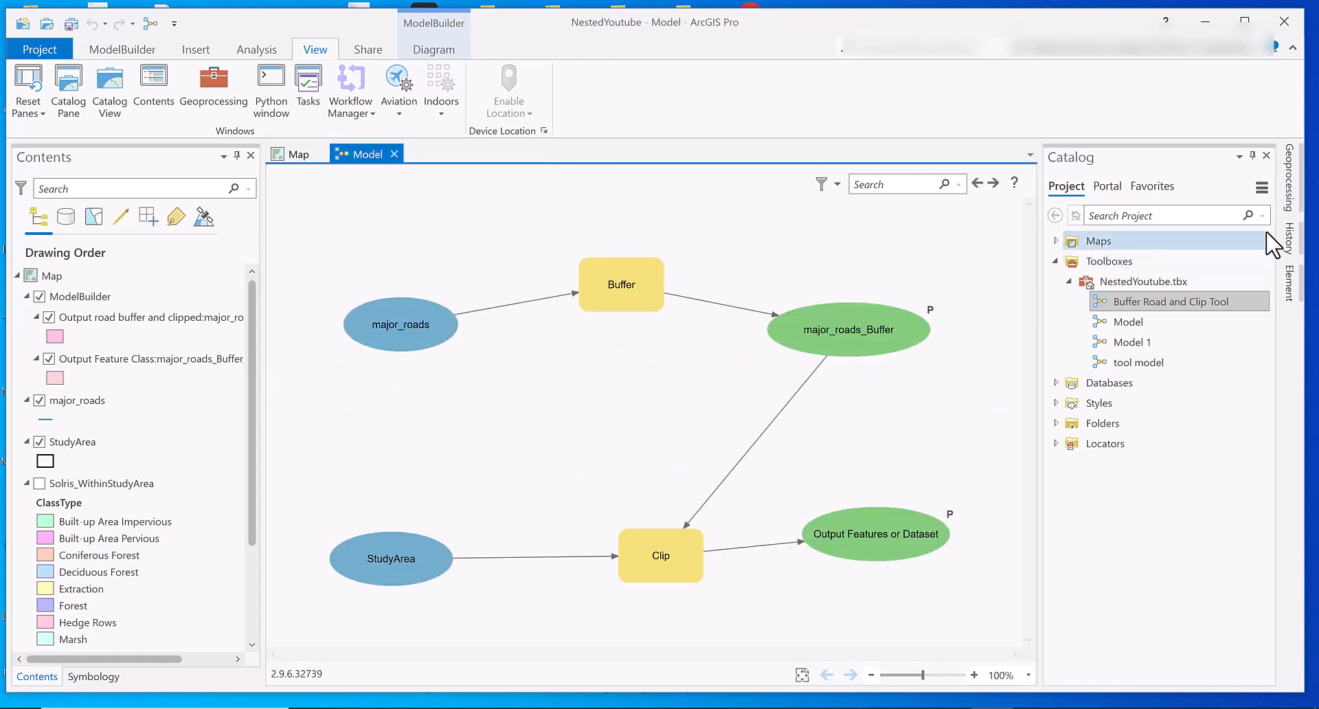
pyautogui.click(1290, 176)
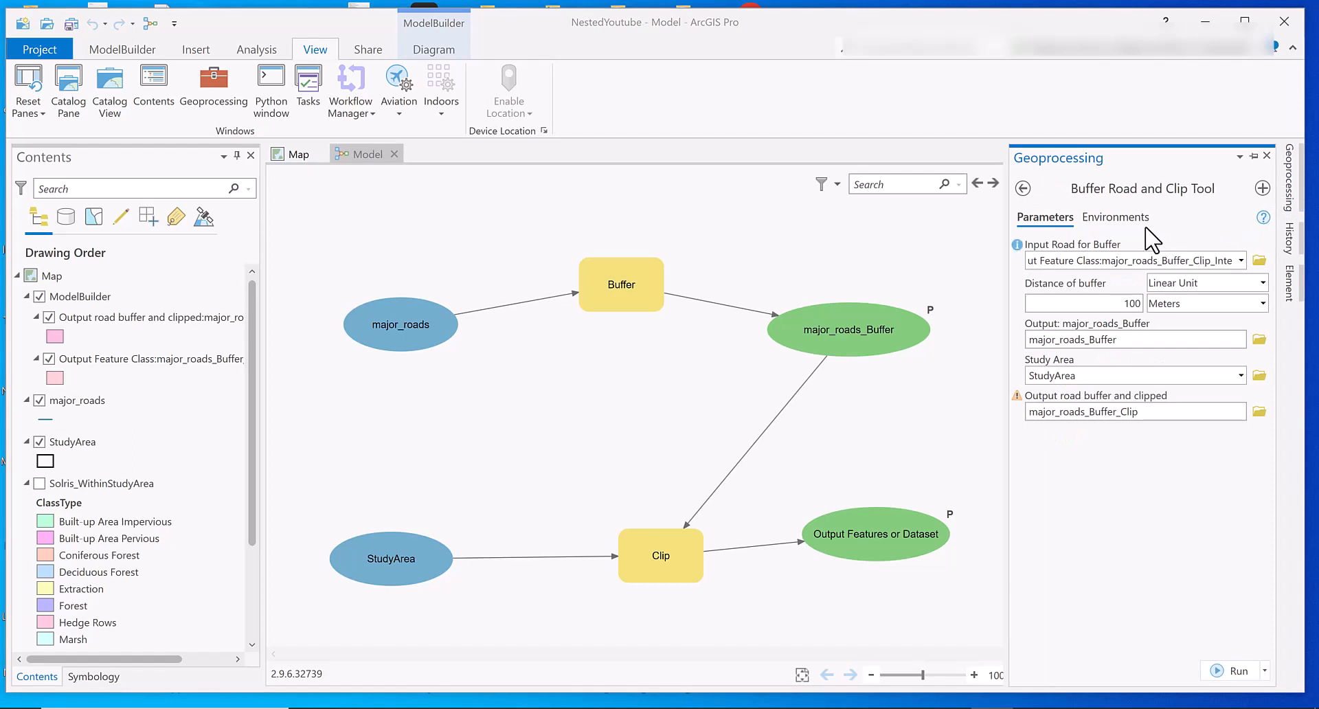
# Search the geoprocessing tools for "buffer" and open the Buffer Road and Clip Tool.
pyautogui.click(1023, 187)
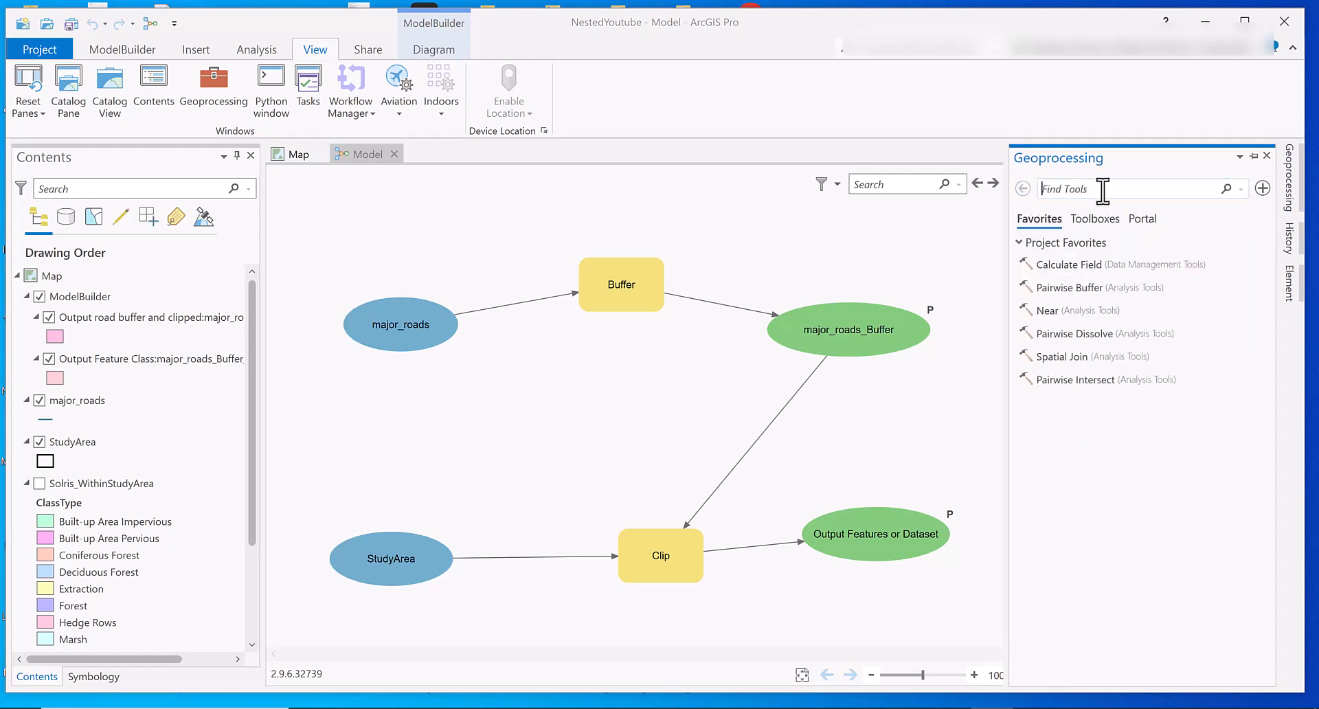
pyautogui.write('buffer')
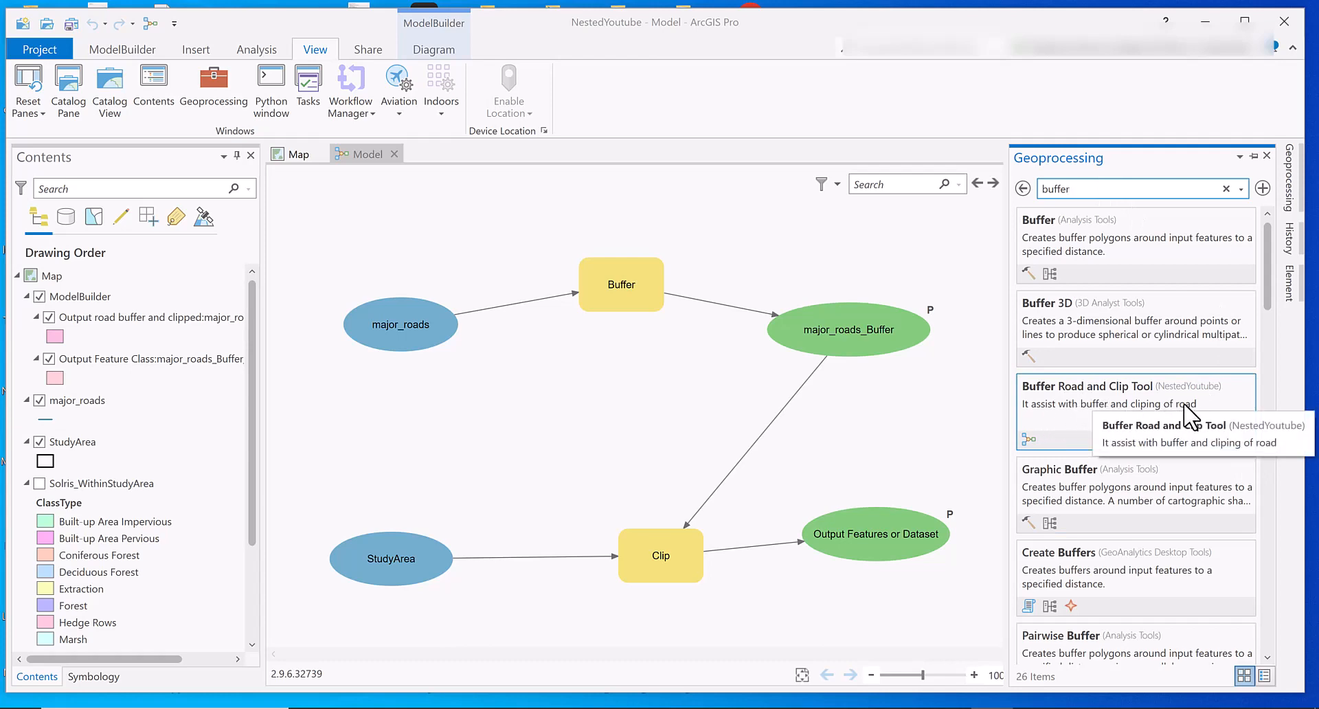
pyautogui.click(1085, 398)
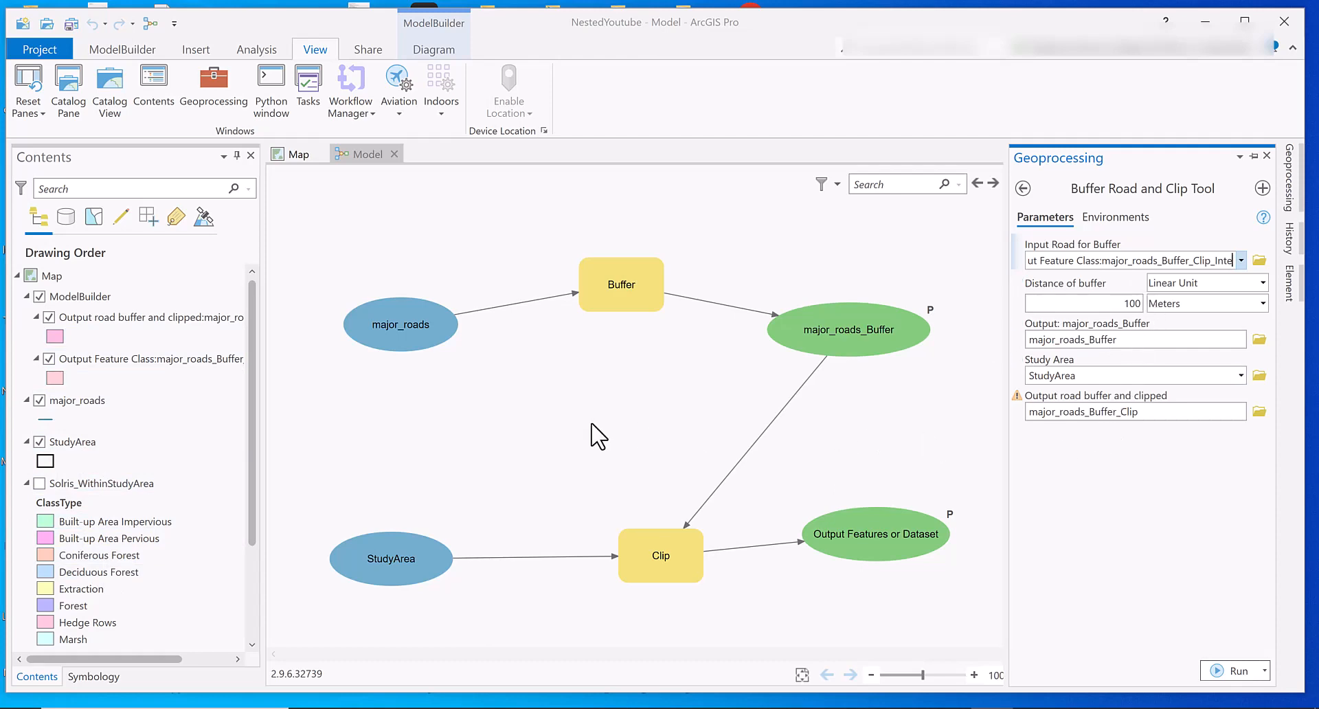
pyautogui.click(1206, 668)
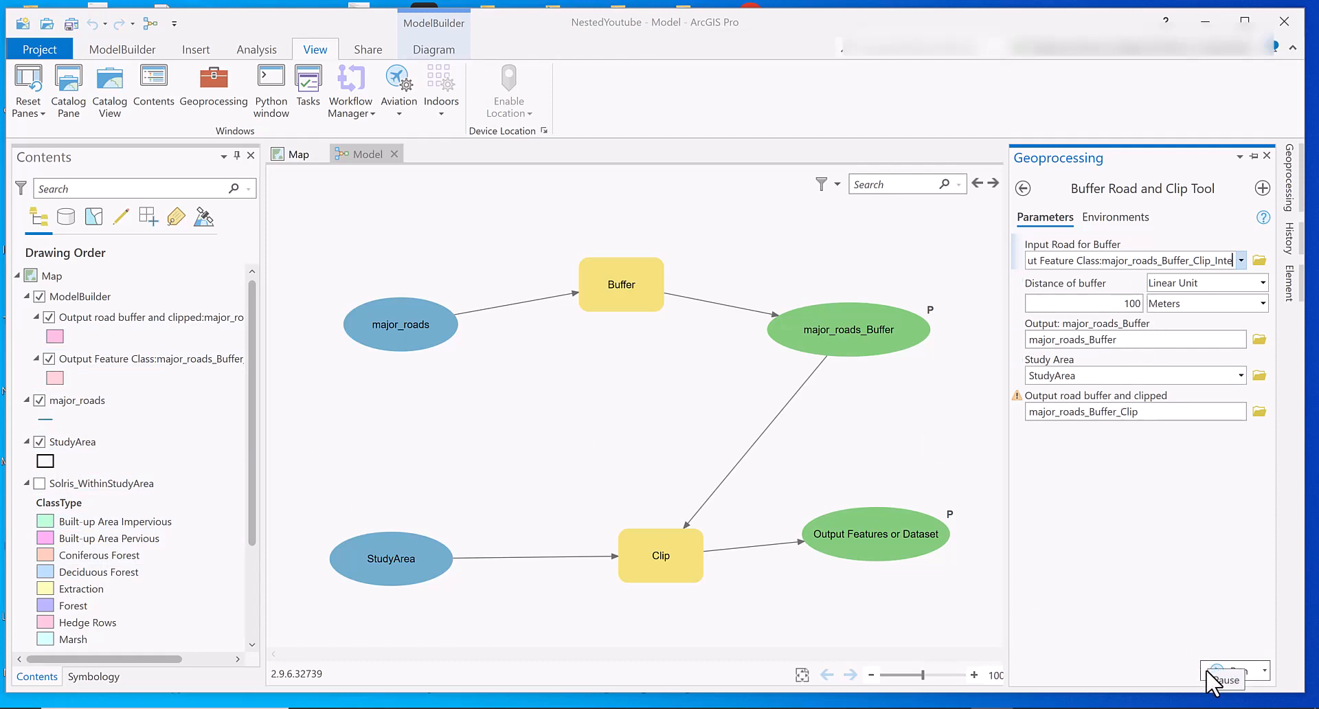